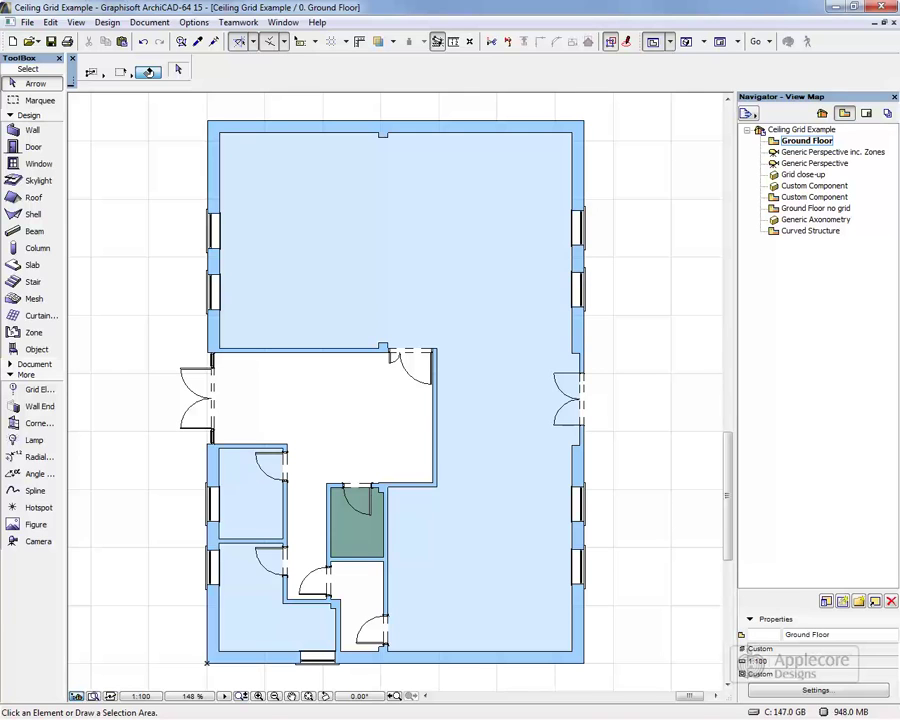
Examine the Goodies add-on list on Graphisoft's ArchiCAD 15 downloads page in the browser, and return to ArchiCAD.
left_click(318, 22)
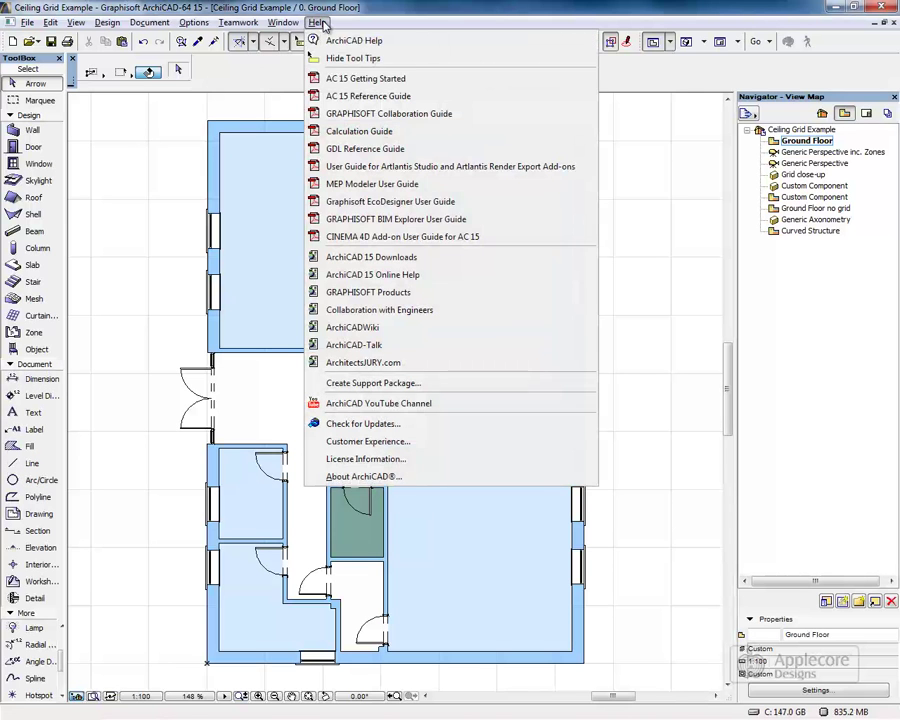
left_click(390, 257)
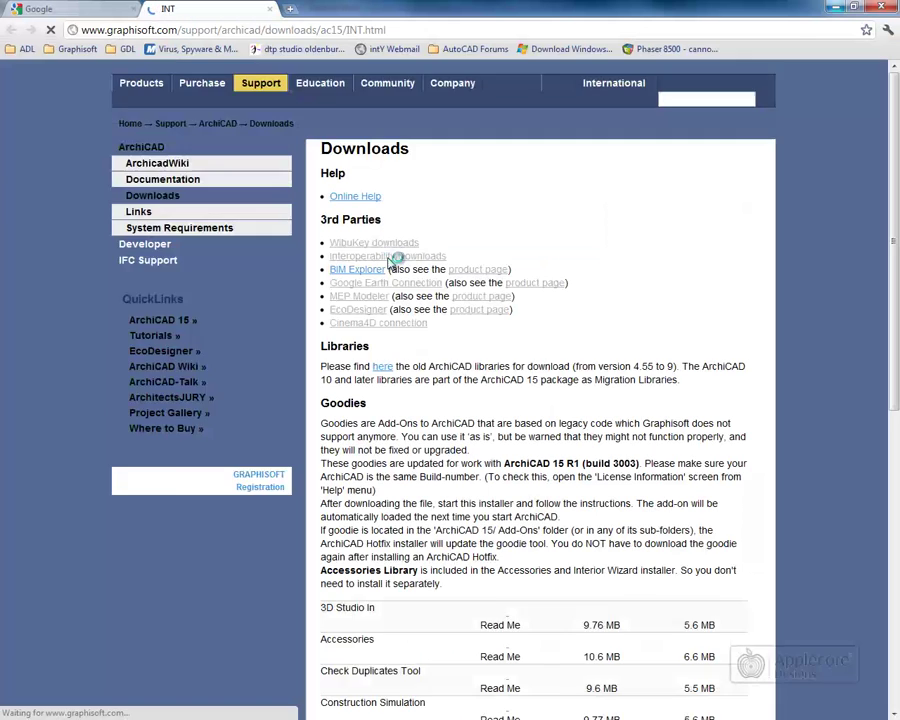
scroll(405, 285, "down", 3)
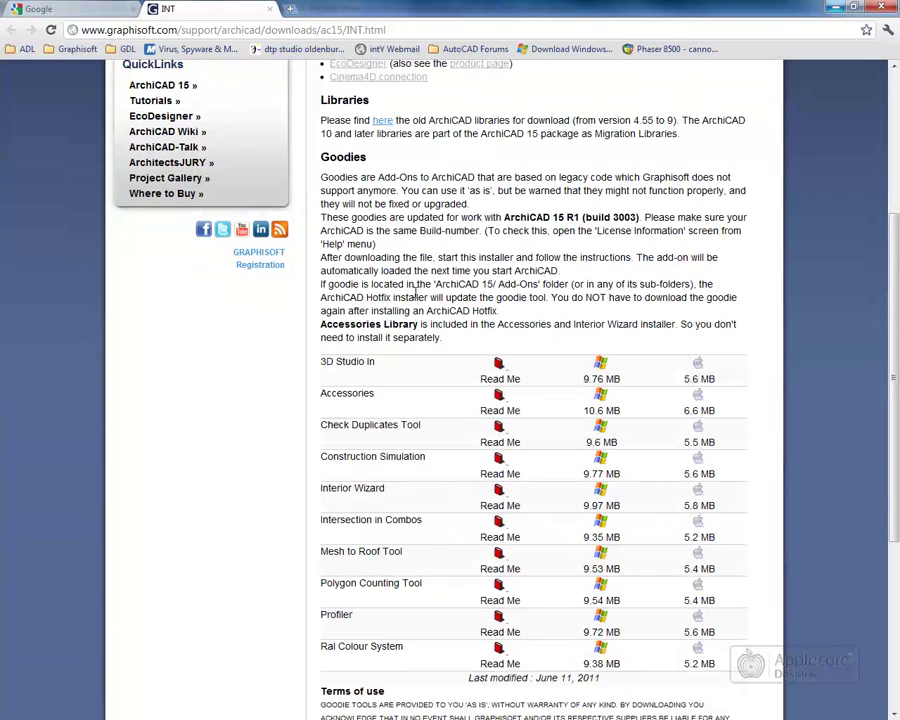
key("alt+Tab")
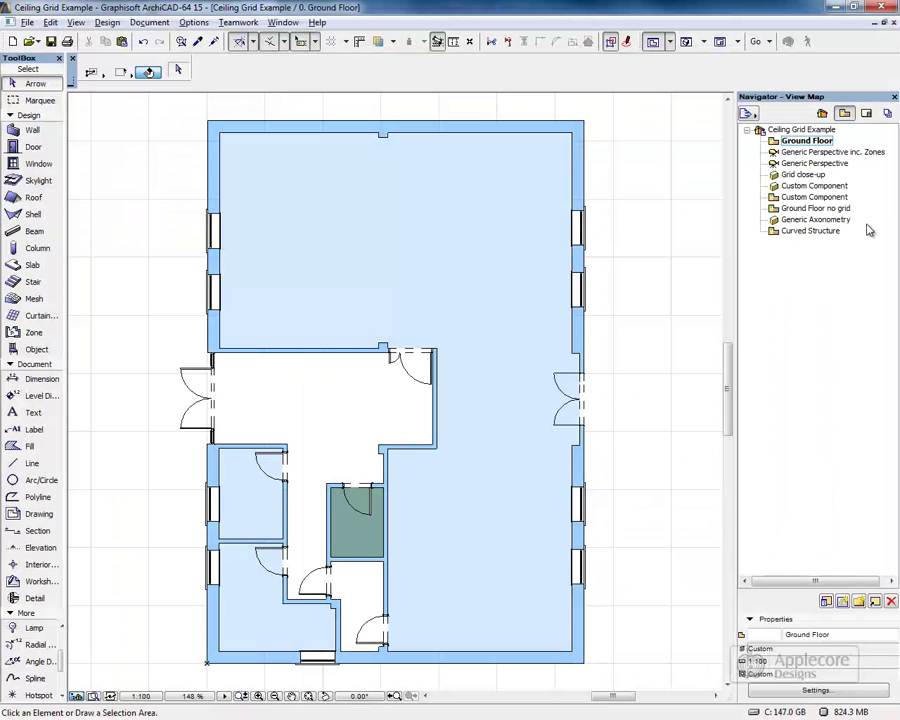
Inspect the large Office zone in the Generic Perspective inc. Zones view, and return to the Ground Floor plan.
double_click(854, 153)
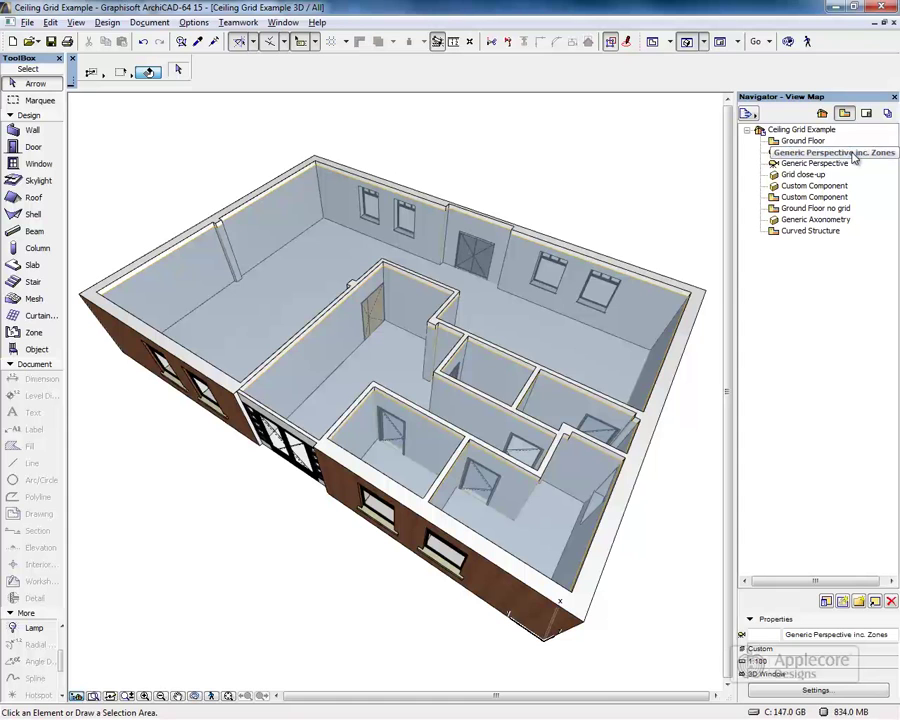
left_click(554, 318)
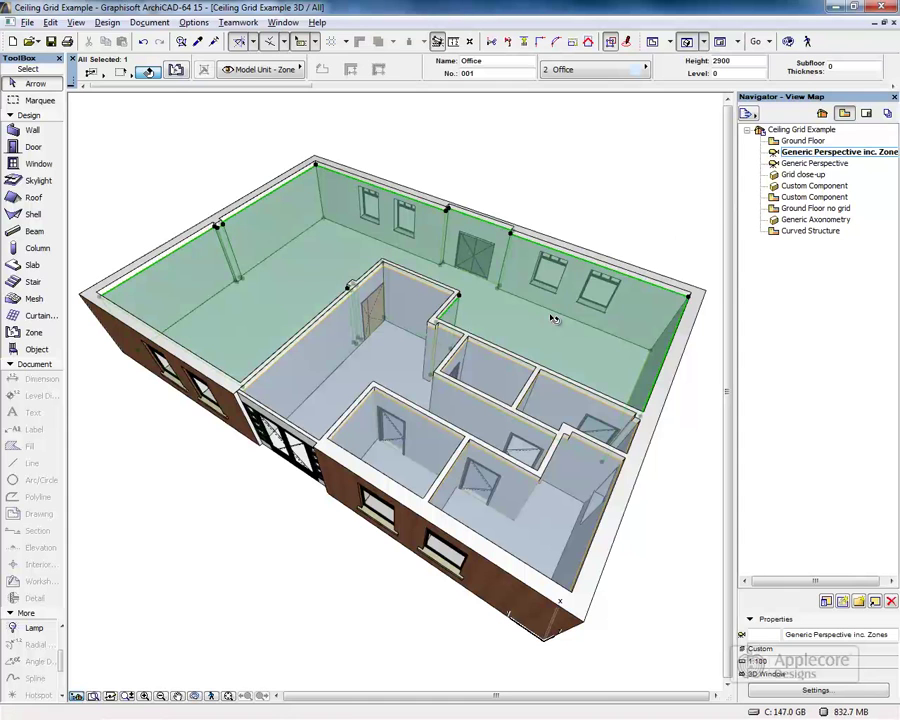
double_click(803, 141)
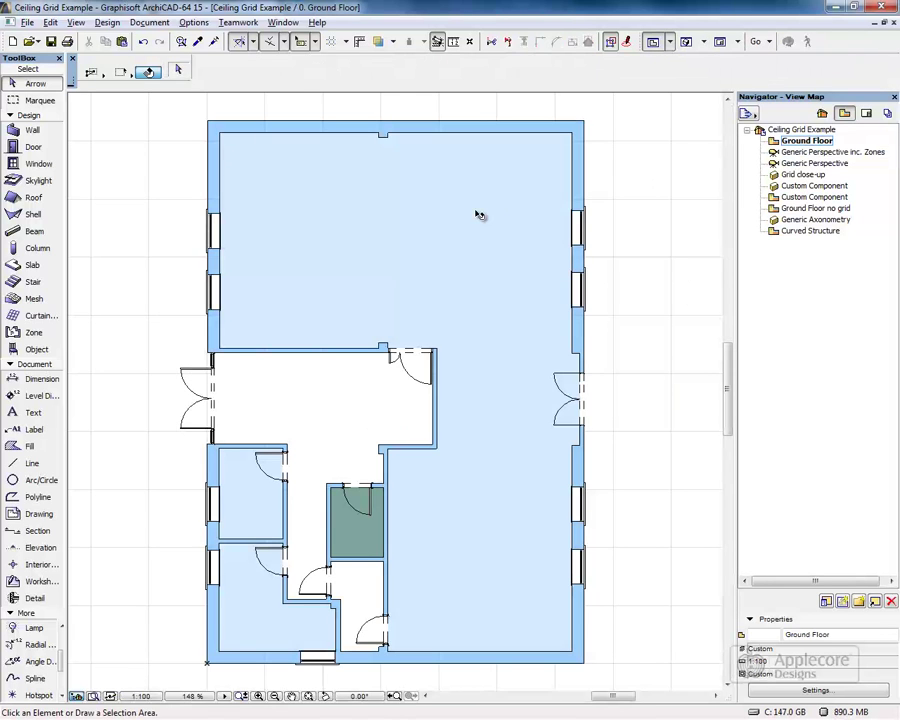
Create a room accessory for the large Office zone with Interior Wizard, using Suspended Ceiling ADL 14 as the ceiling accessory.
left_click(478, 214)
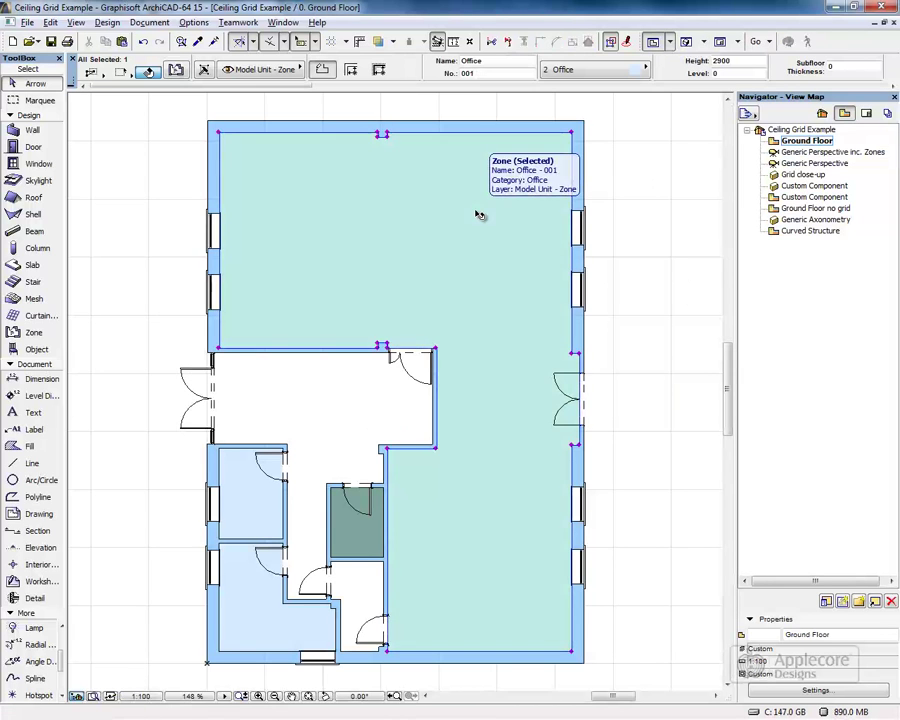
left_click(107, 22)
mouse_move(247, 357)
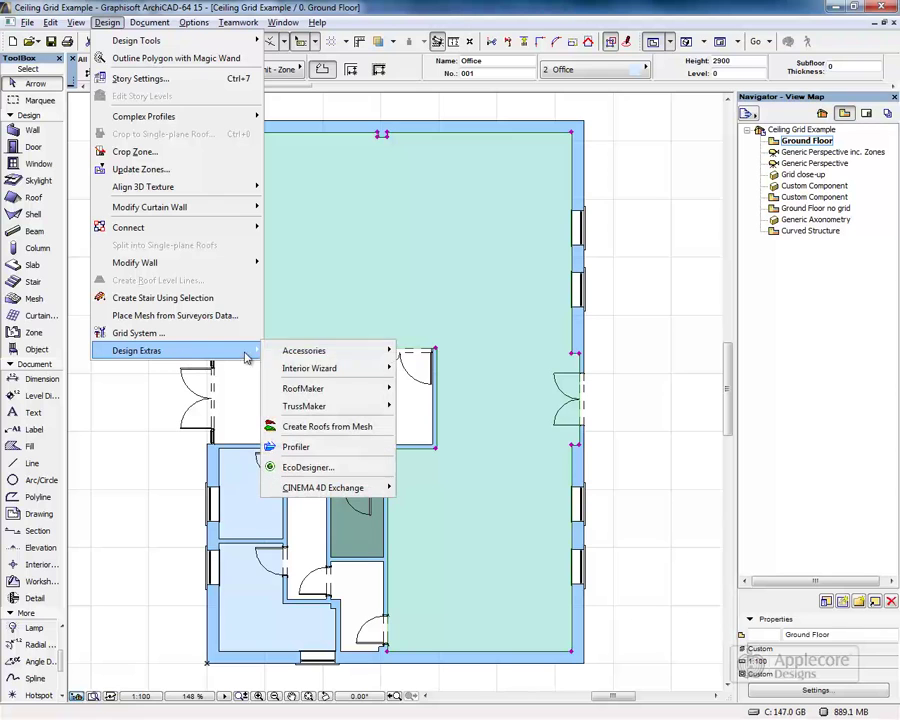
mouse_move(335, 368)
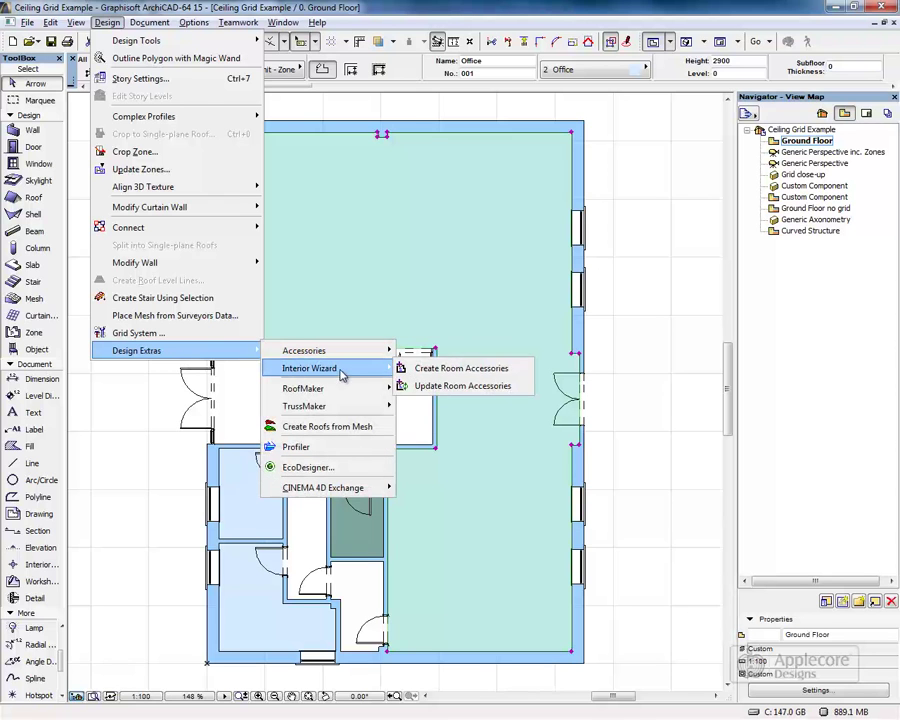
left_click(444, 376)
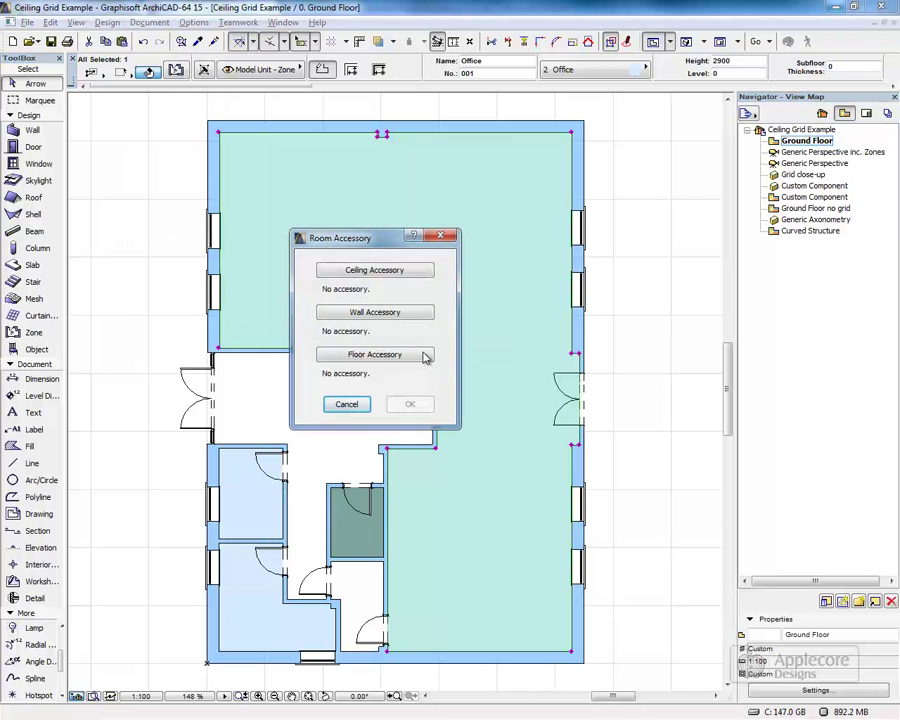
left_click(397, 272)
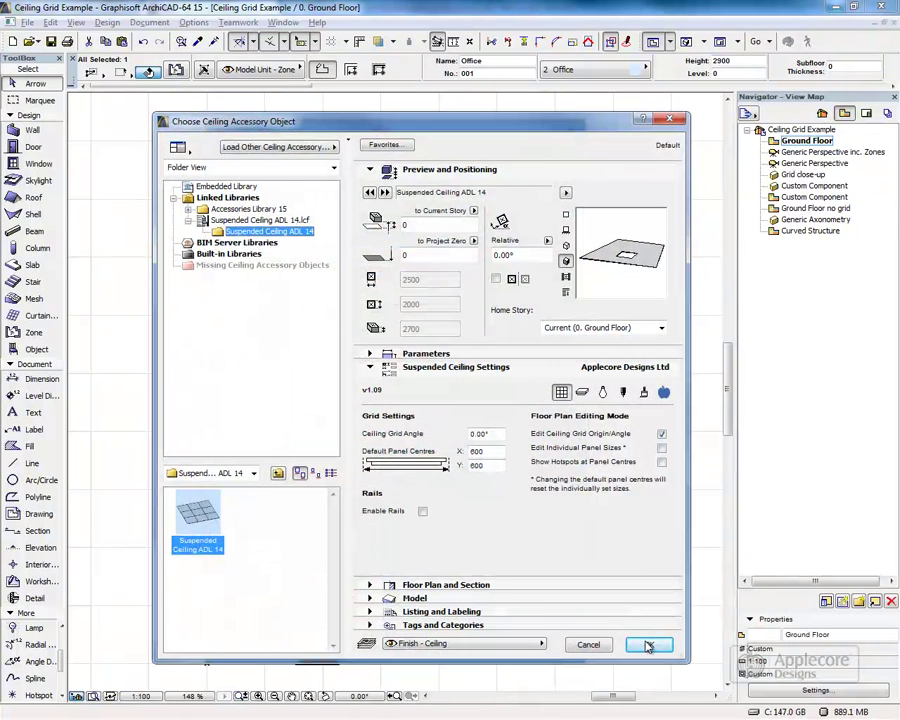
left_click(648, 644)
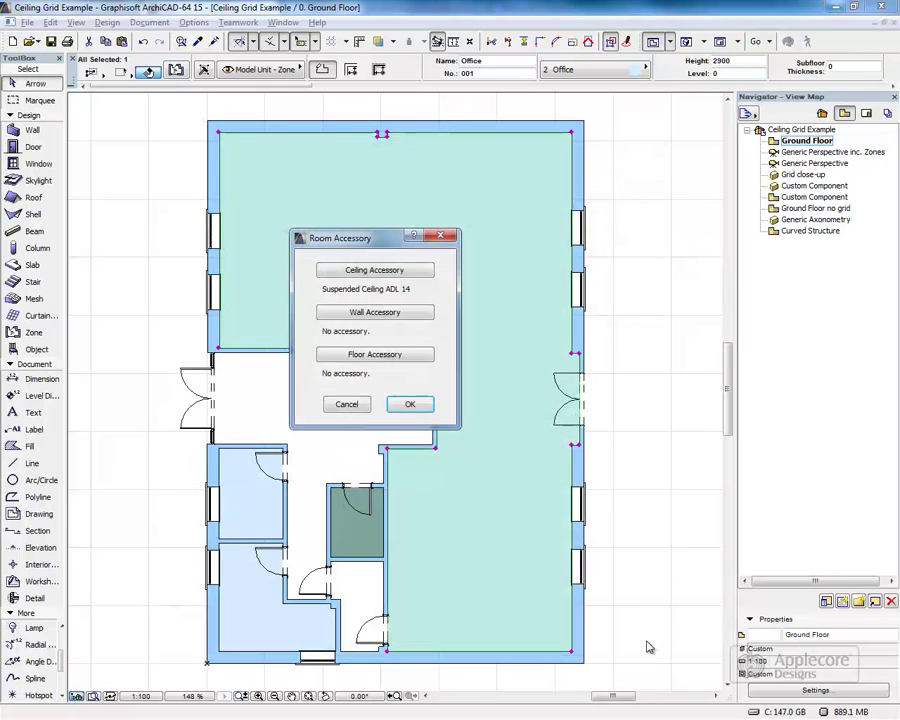
left_click(412, 405)
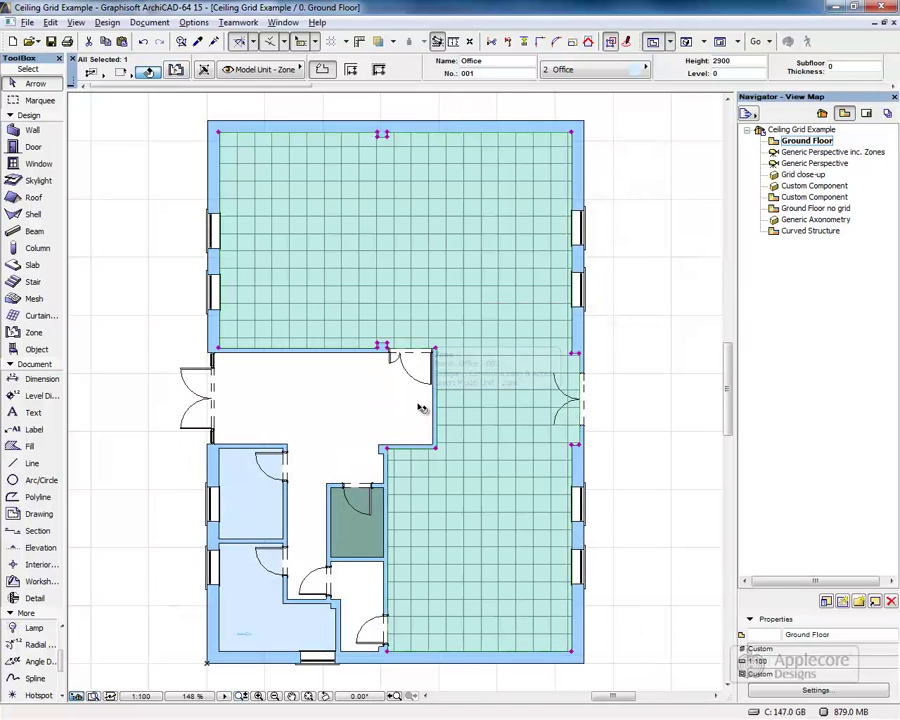
In the Generic Perspective view, set the suspended ceiling's default panel centres to 400 in X and 400 in Y.
double_click(790, 163)
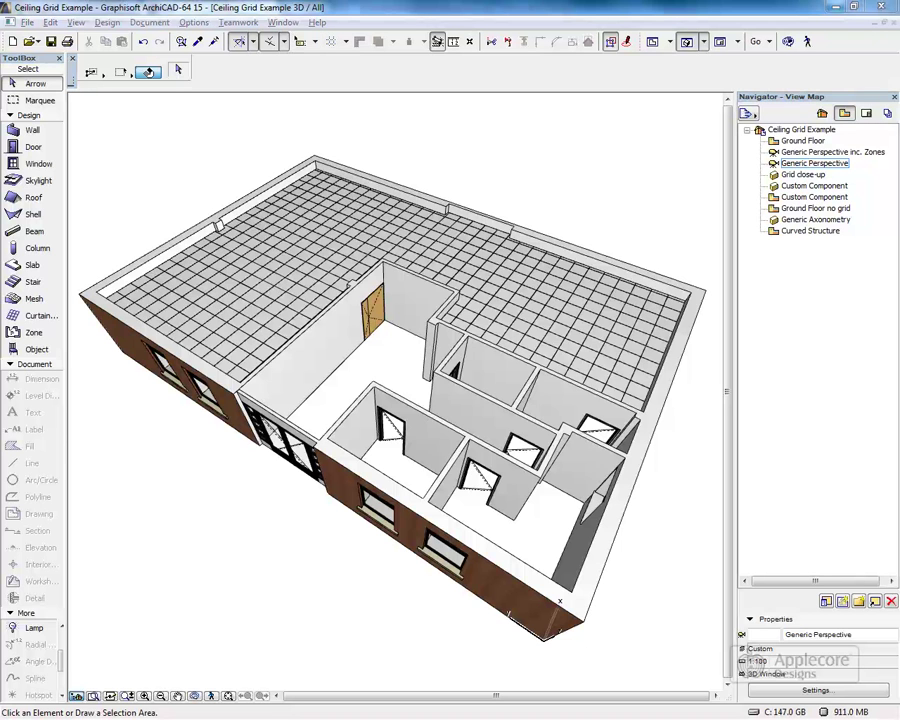
left_click(261, 262)
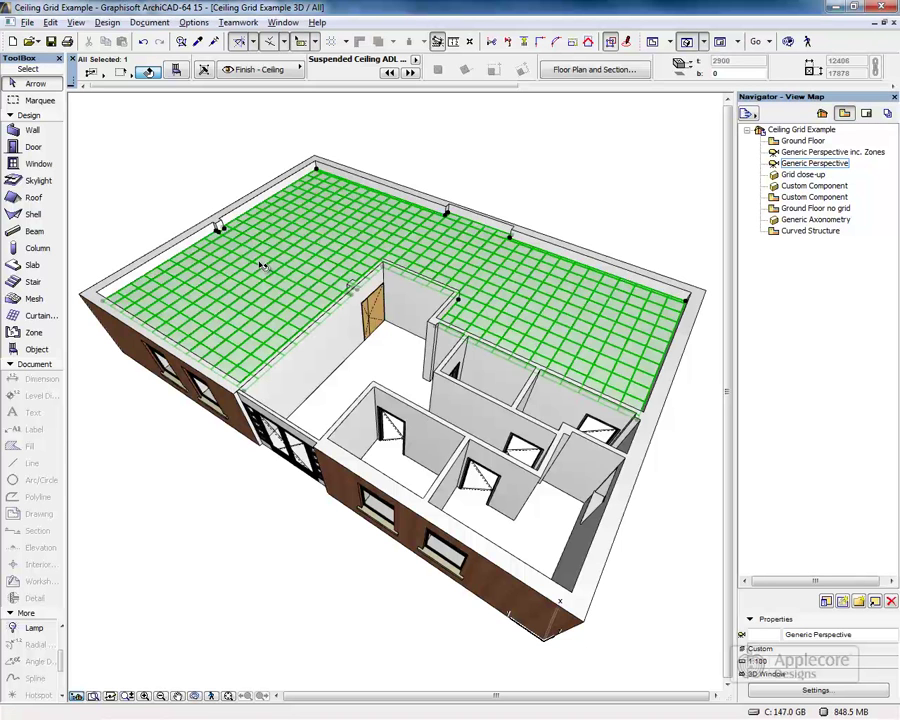
left_click(175, 71)
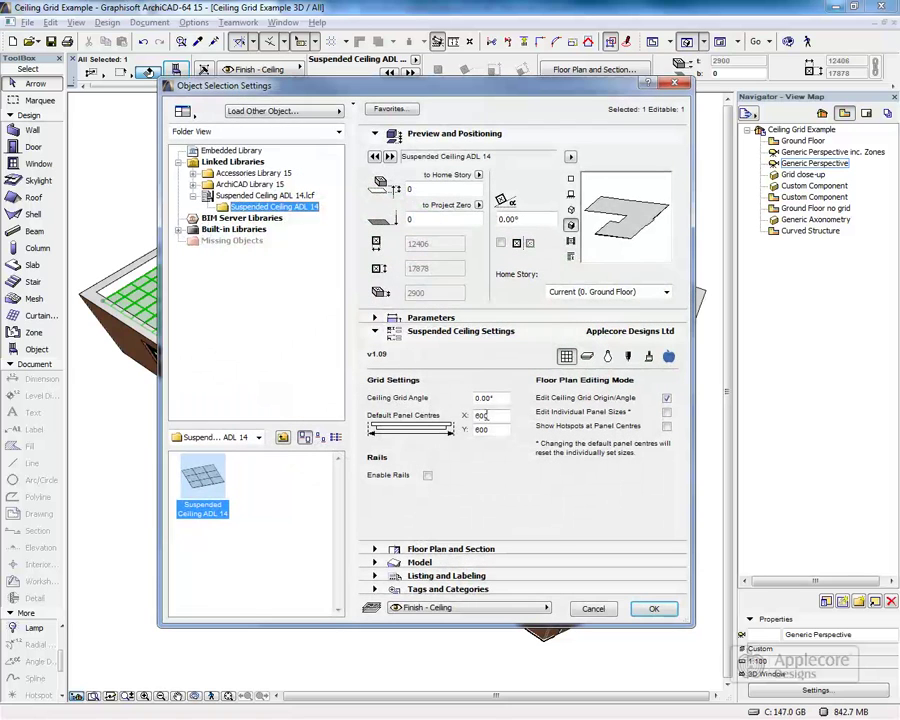
type("400")
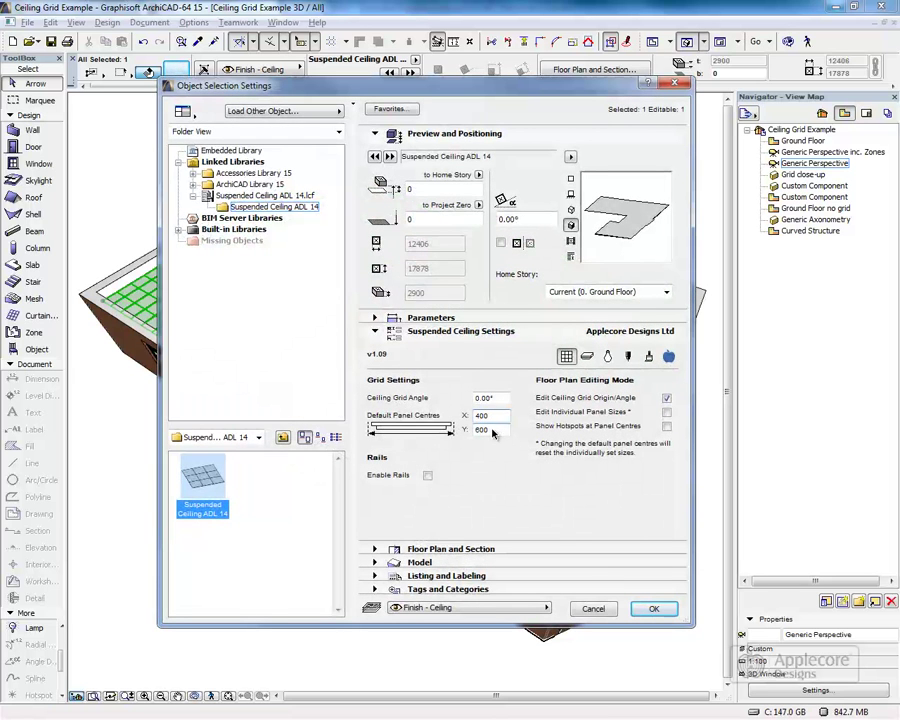
key("Tab")
type("4")
left_click(650, 606)
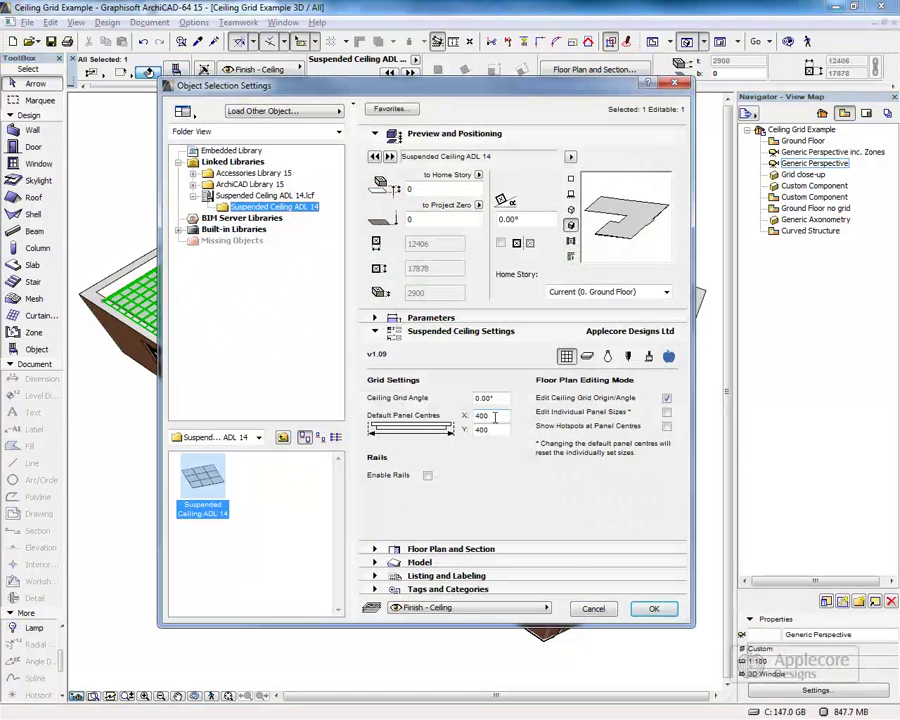
Set the suspended ceiling's default panel centres to 600 in X and 600 in Y.
double_click(493, 418)
type("600")
key("Tab")
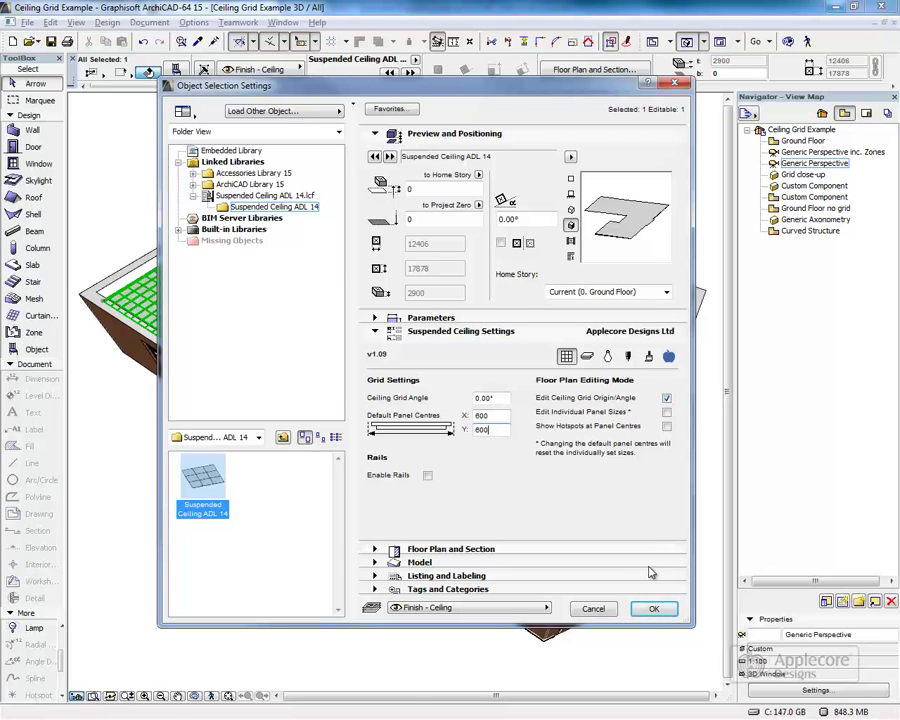
type("600")
left_click(653, 608)
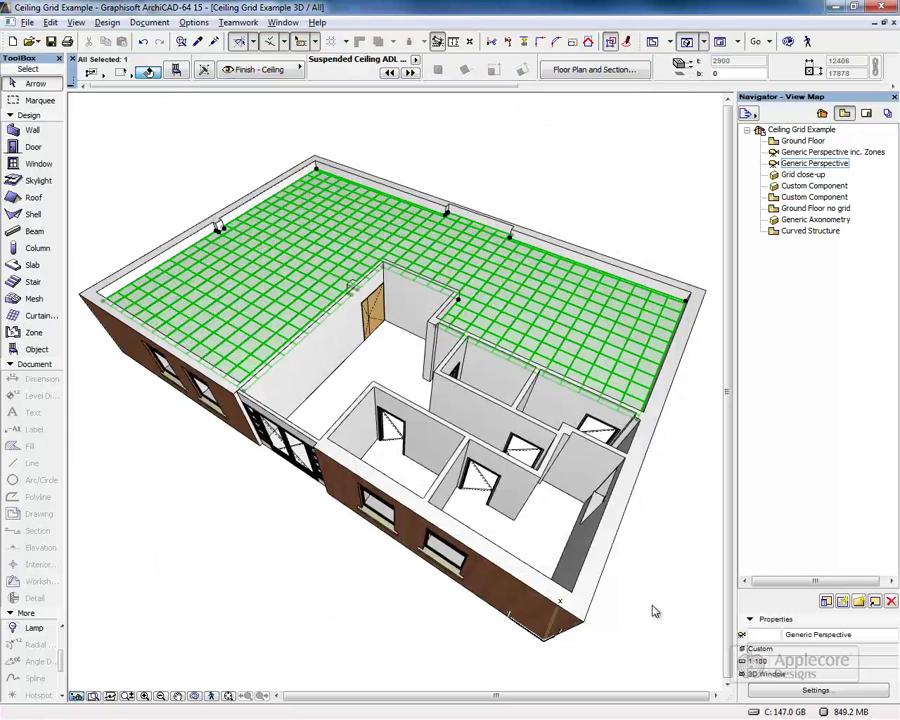
On the Ground Floor plan, move the ceiling grid's origin into the office just above the entrance hall door, keeping the grid angle at 0°.
double_click(795, 142)
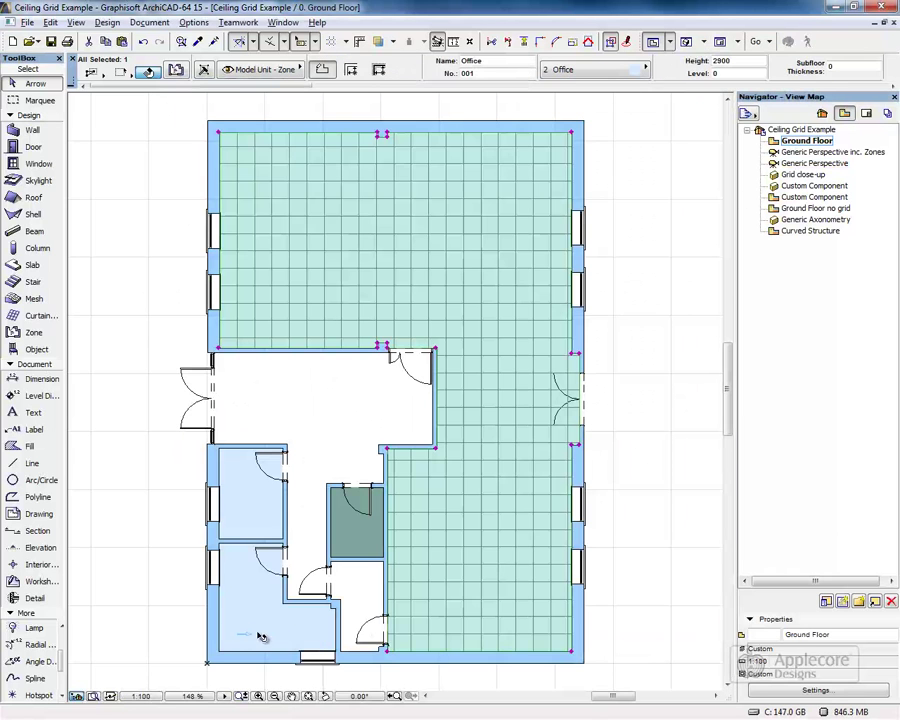
left_click(240, 636)
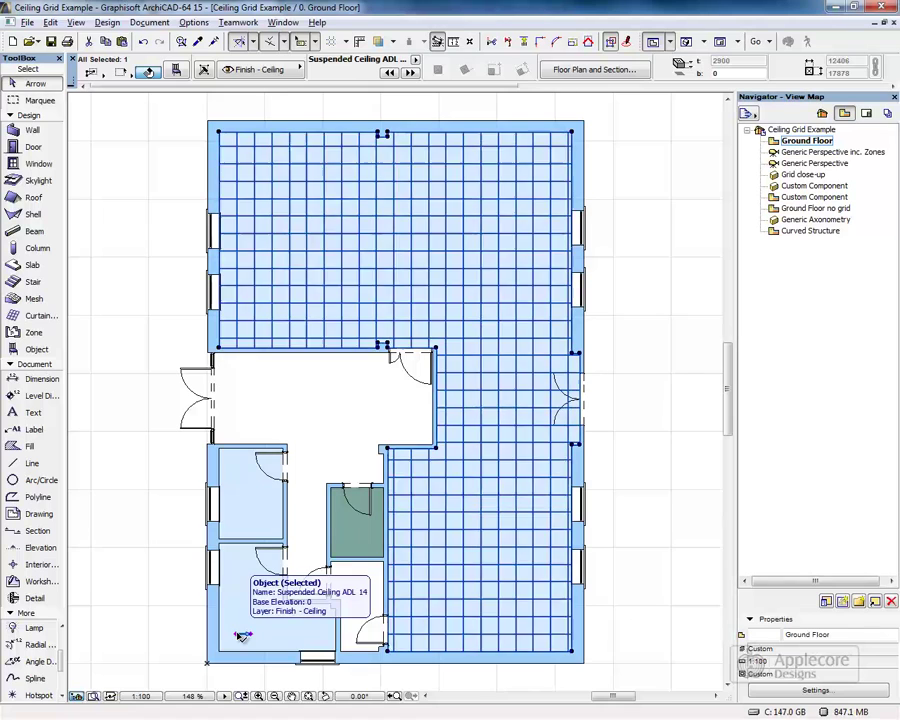
left_click(240, 636)
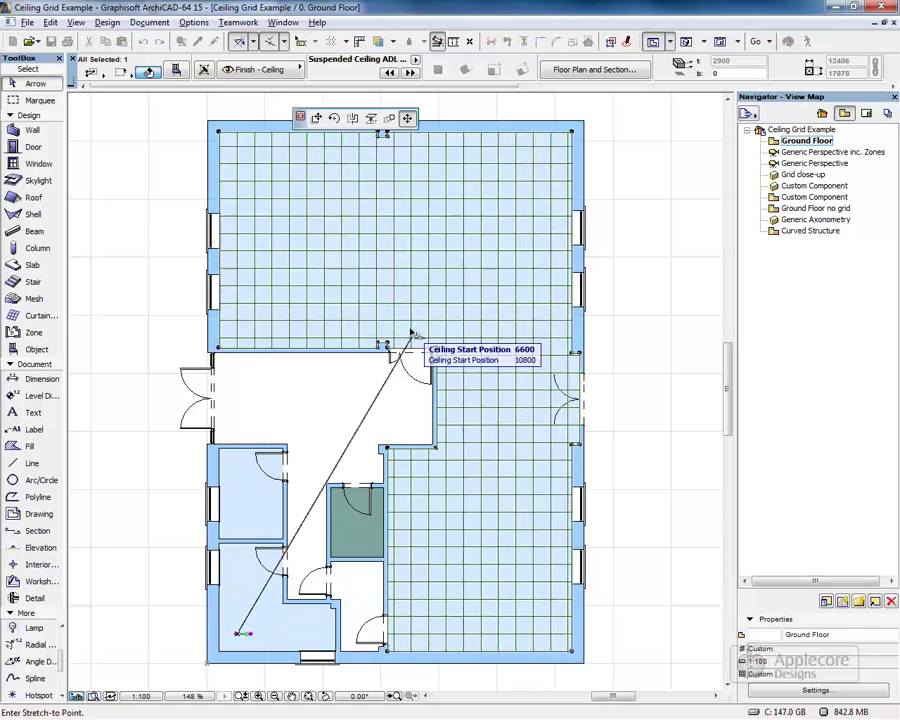
left_click(410, 315)
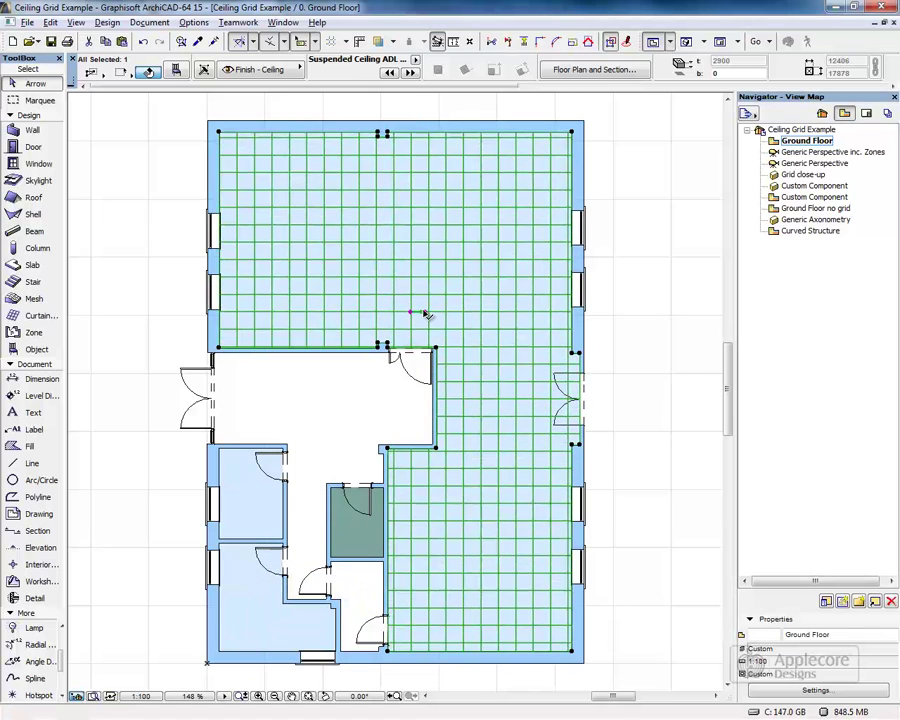
left_click(423, 313)
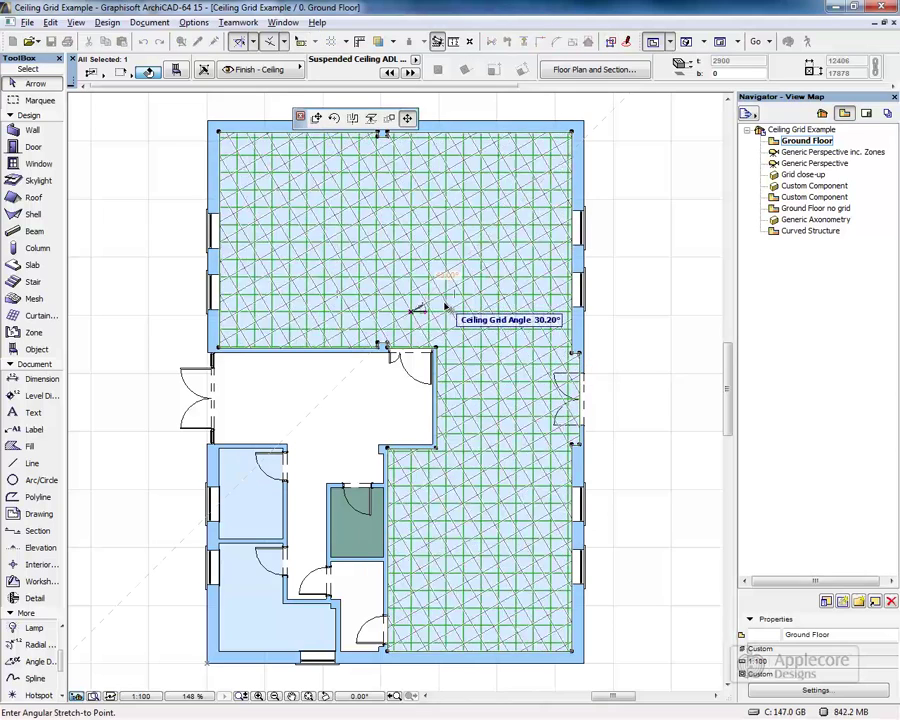
left_click(441, 313)
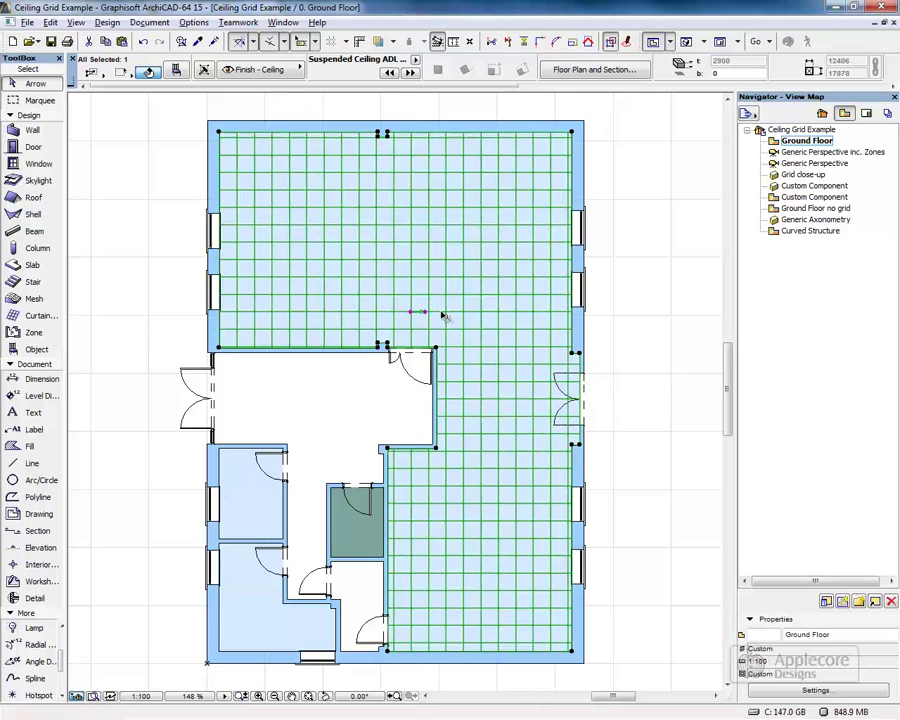
Enable editing of individual panel sizes in the suspended ceiling's floor plan editing mode.
left_click(176, 70)
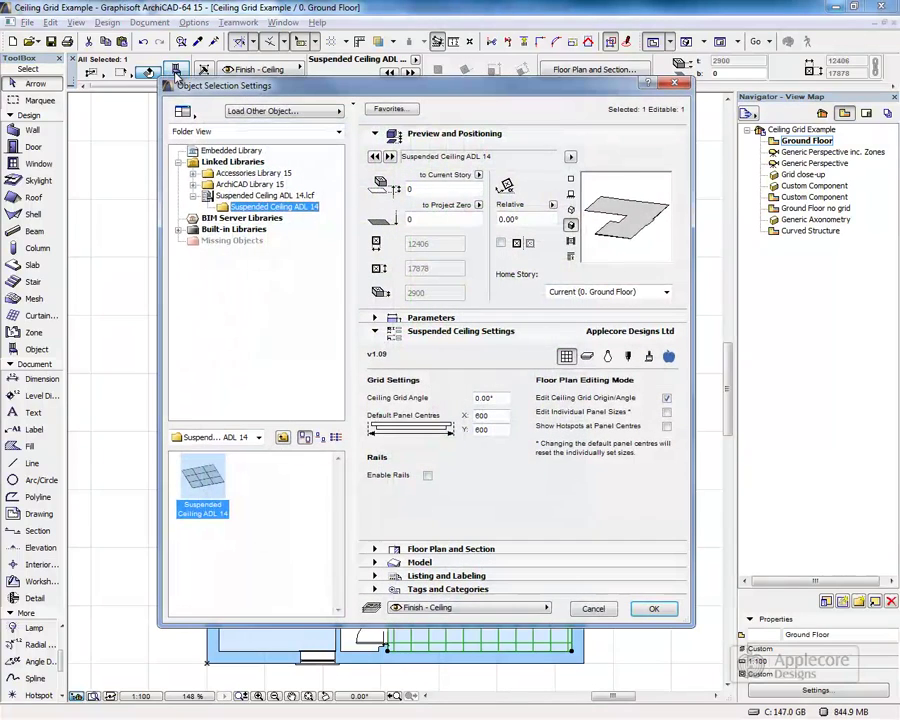
left_click(667, 413)
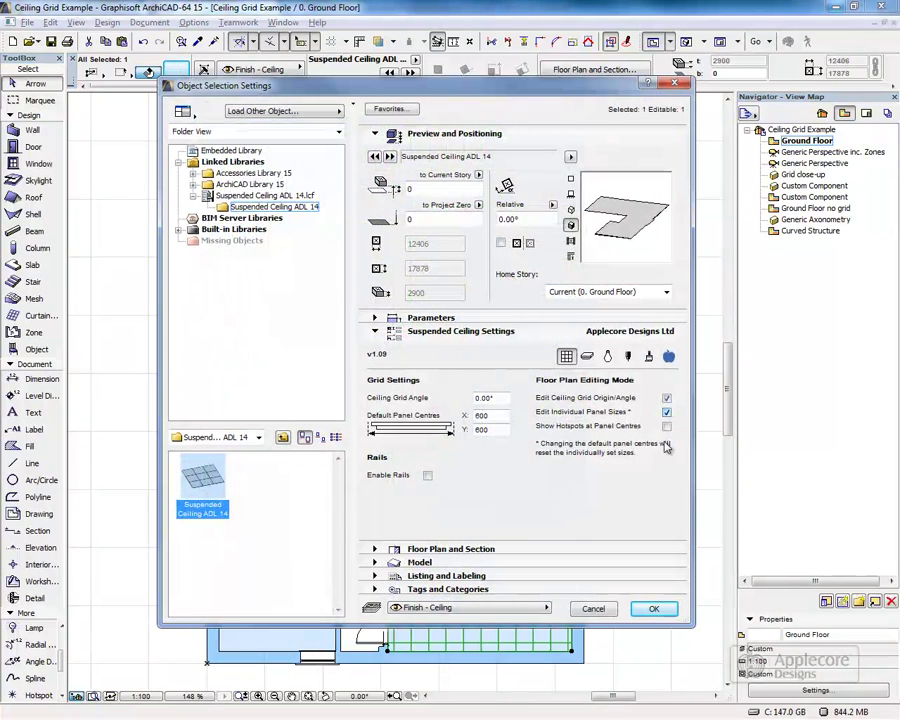
left_click(653, 608)
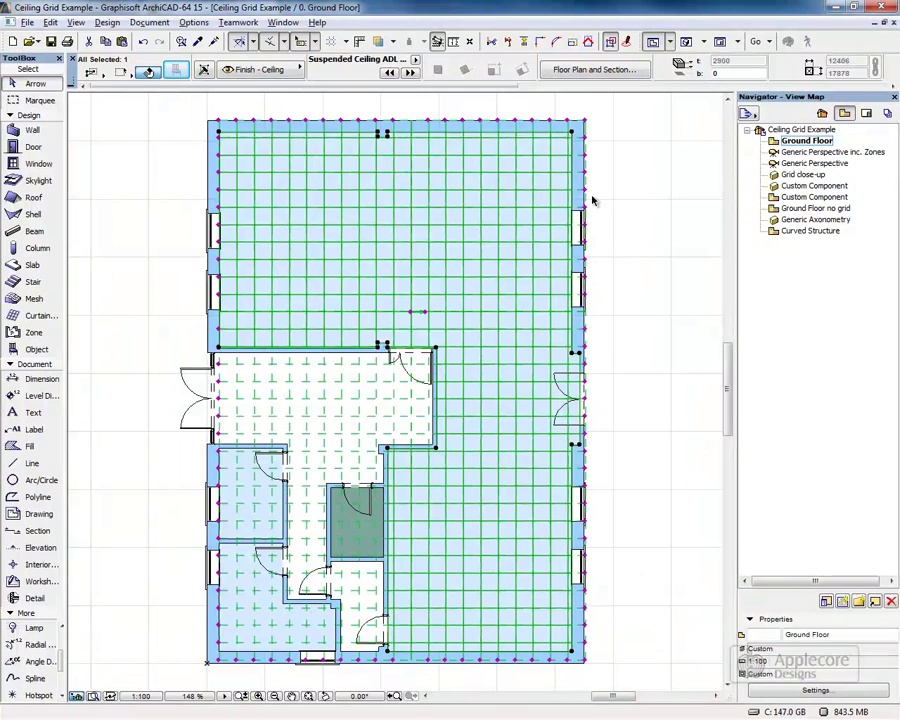
Try resizing two horizontal rows of ceiling panels along the office's right-hand wall, and turn off individual panel size editing.
left_click(591, 163)
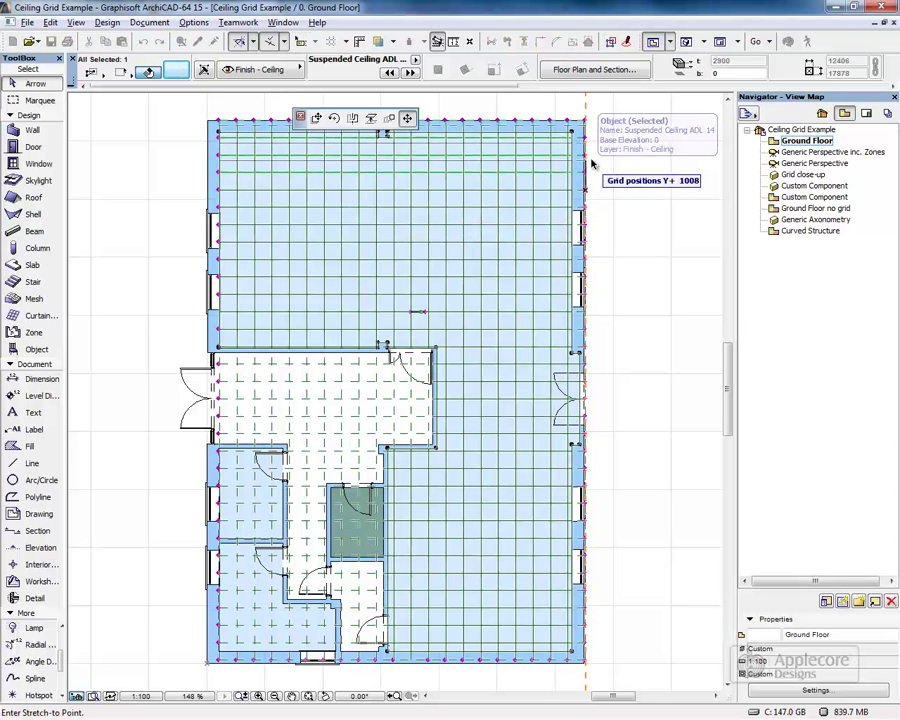
left_click(591, 258)
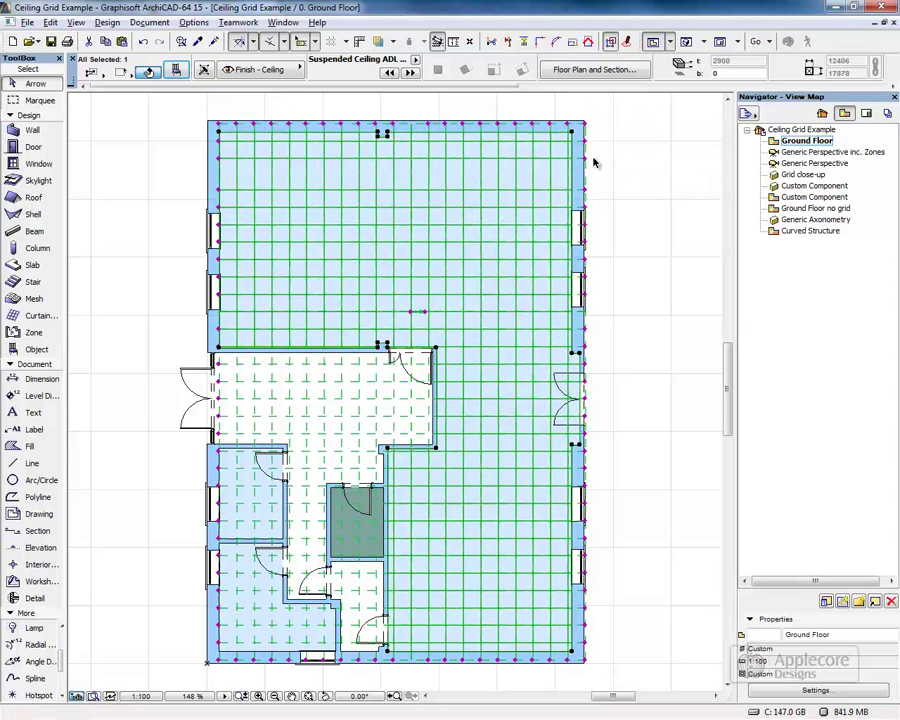
left_click(591, 263)
left_click(588, 268)
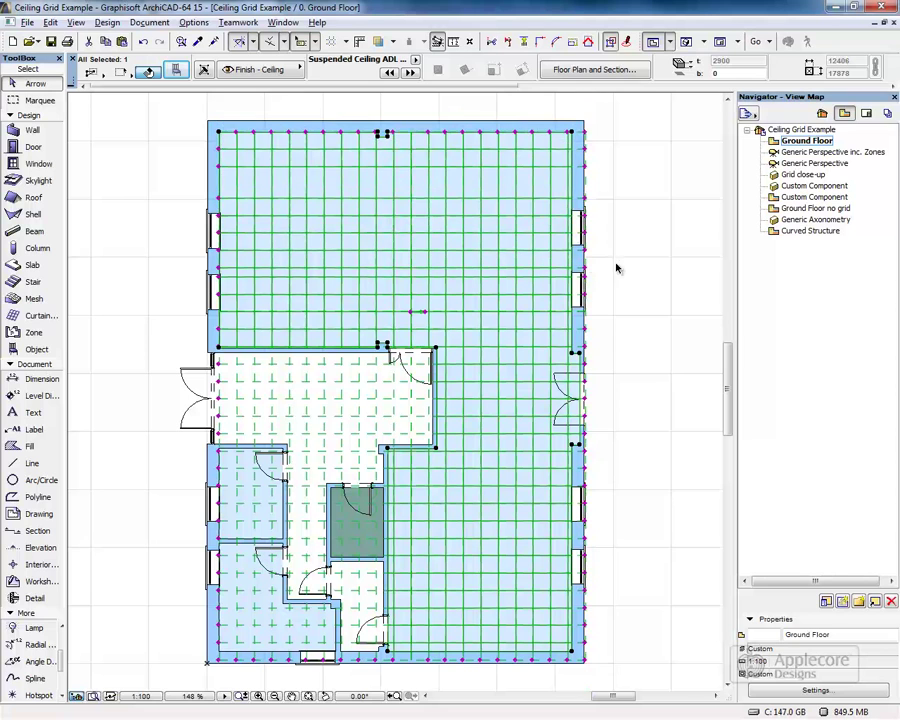
left_click(176, 70)
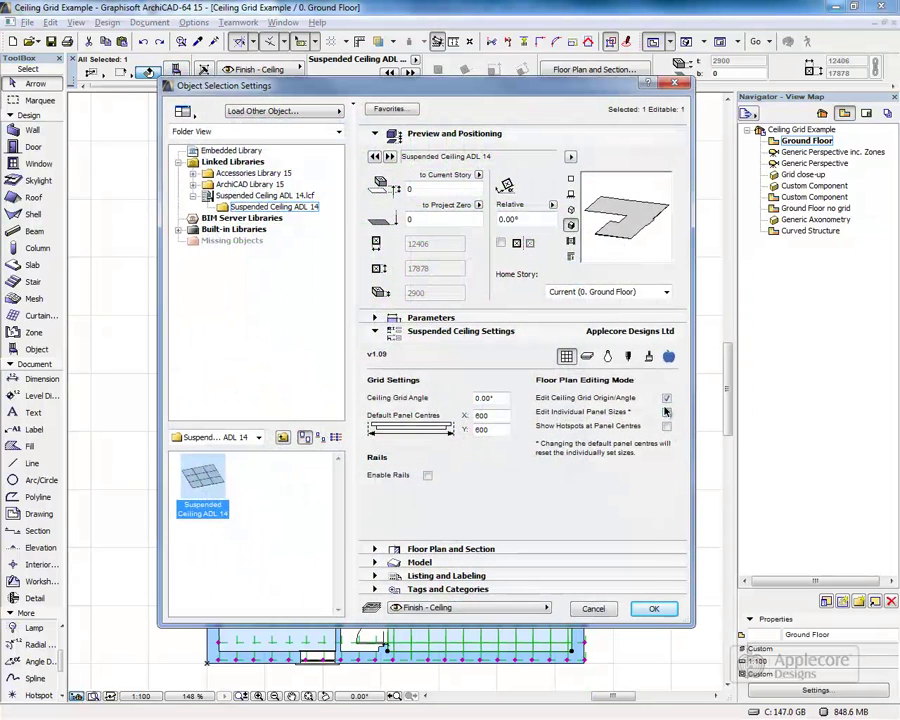
left_click(652, 608)
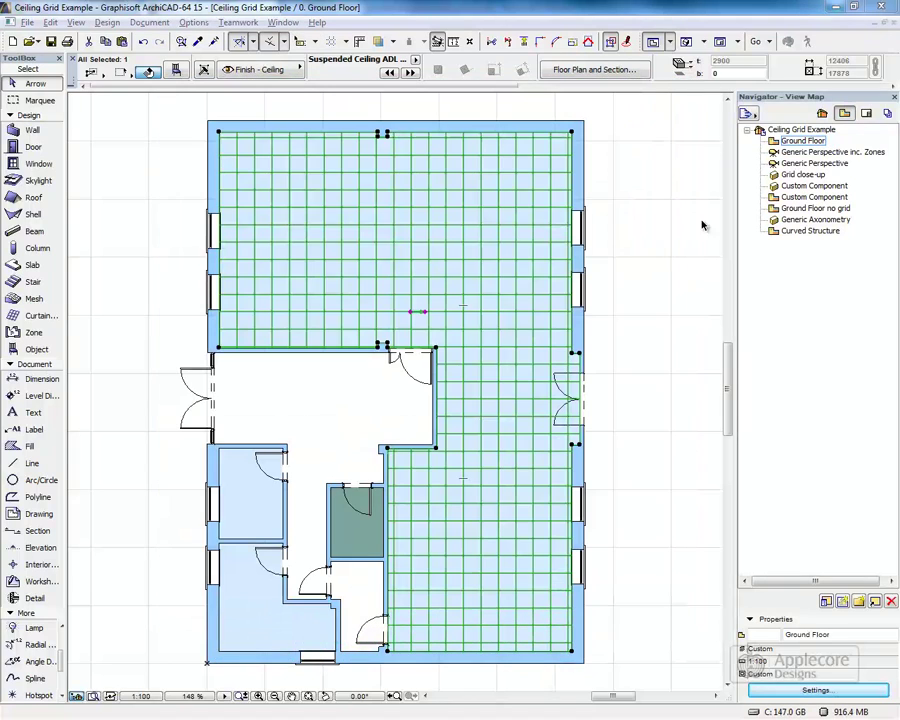
In the Grid close-up view, enable rails on the suspended ceiling and set its ceiling panels to Panel Type 2.
double_click(795, 176)
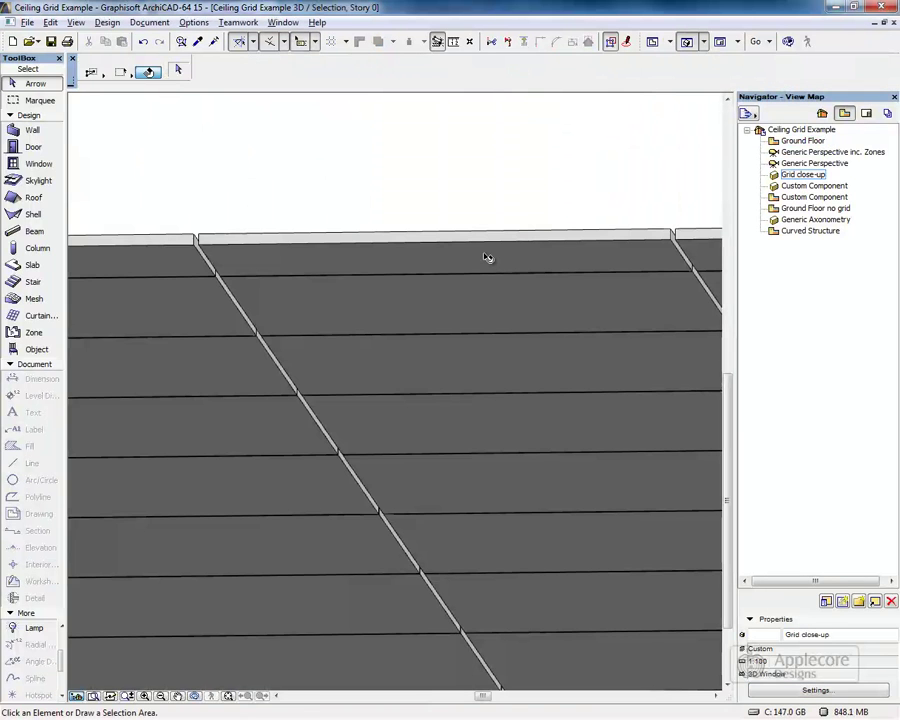
left_click(487, 258)
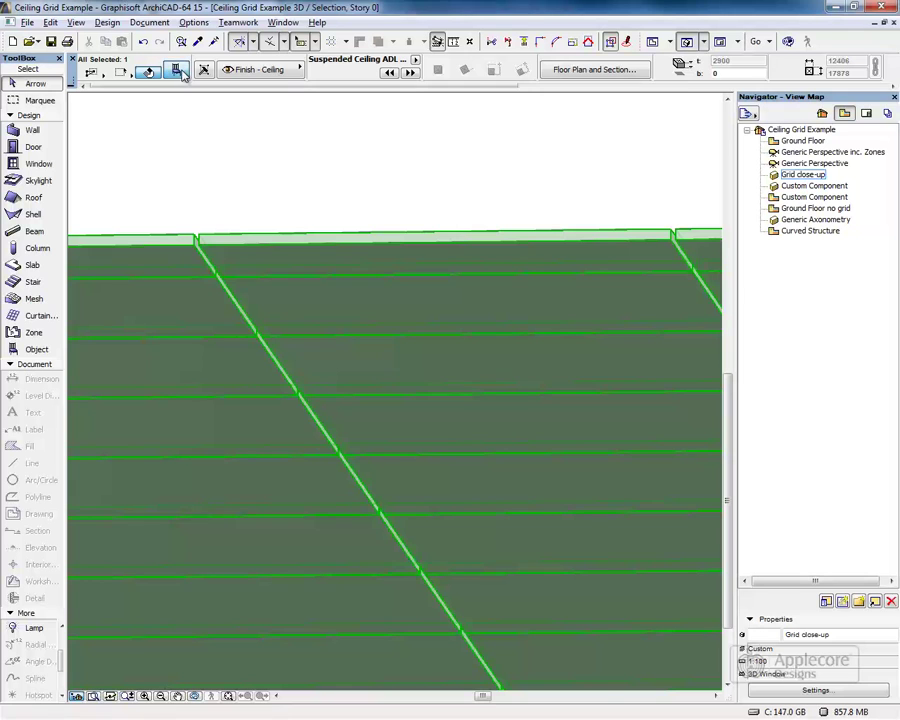
left_click(182, 72)
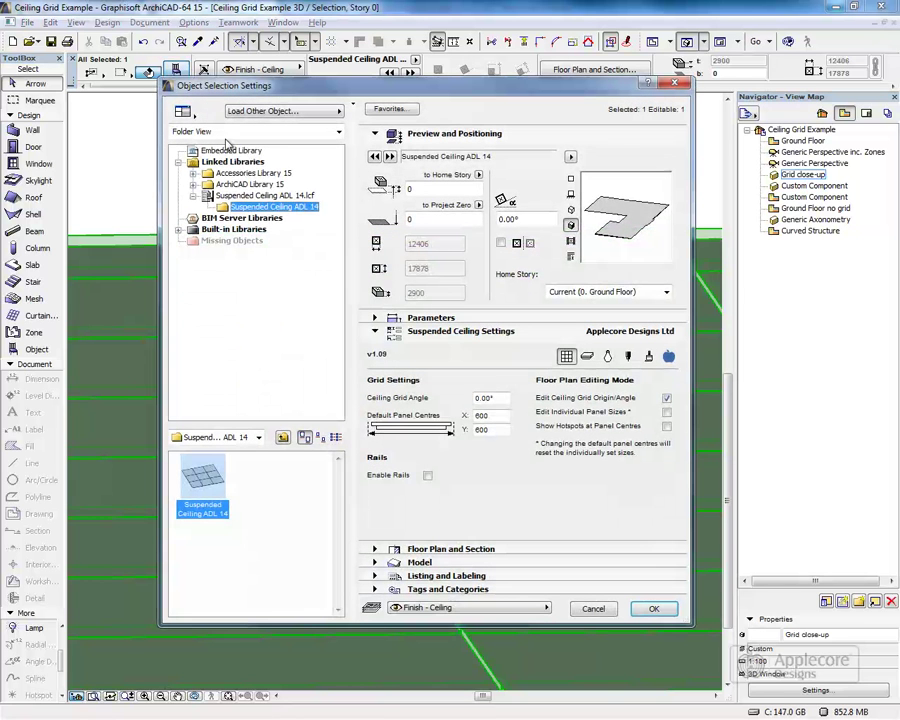
left_click(427, 476)
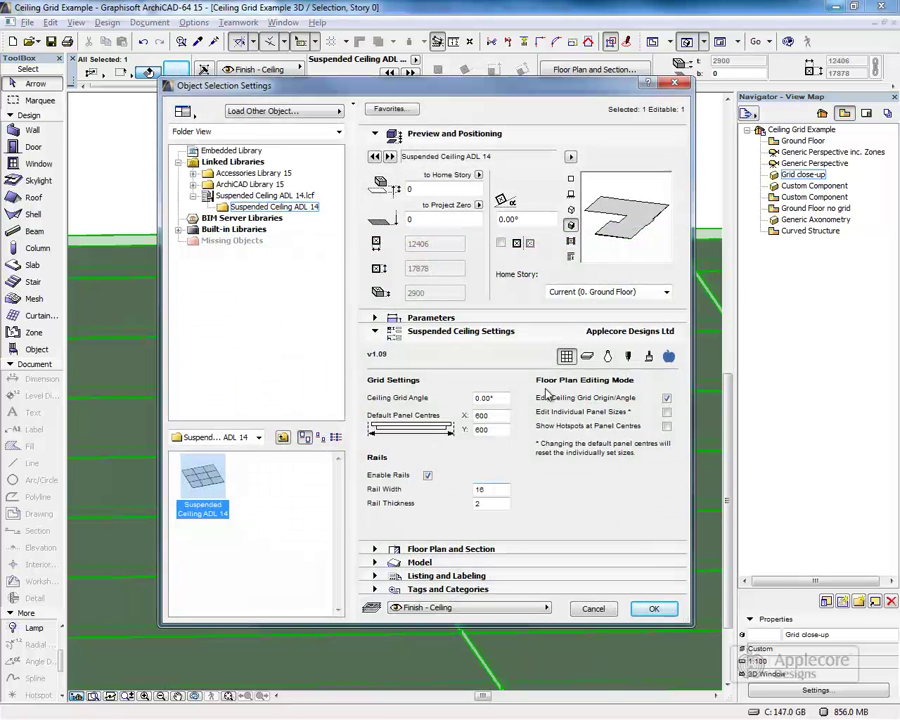
left_click(587, 357)
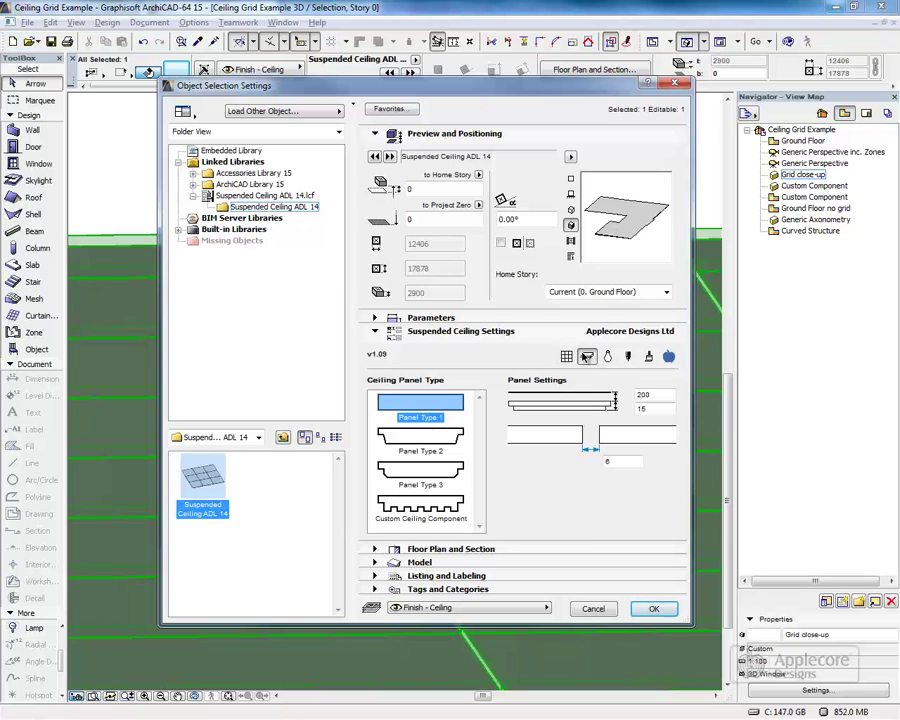
left_click(434, 445)
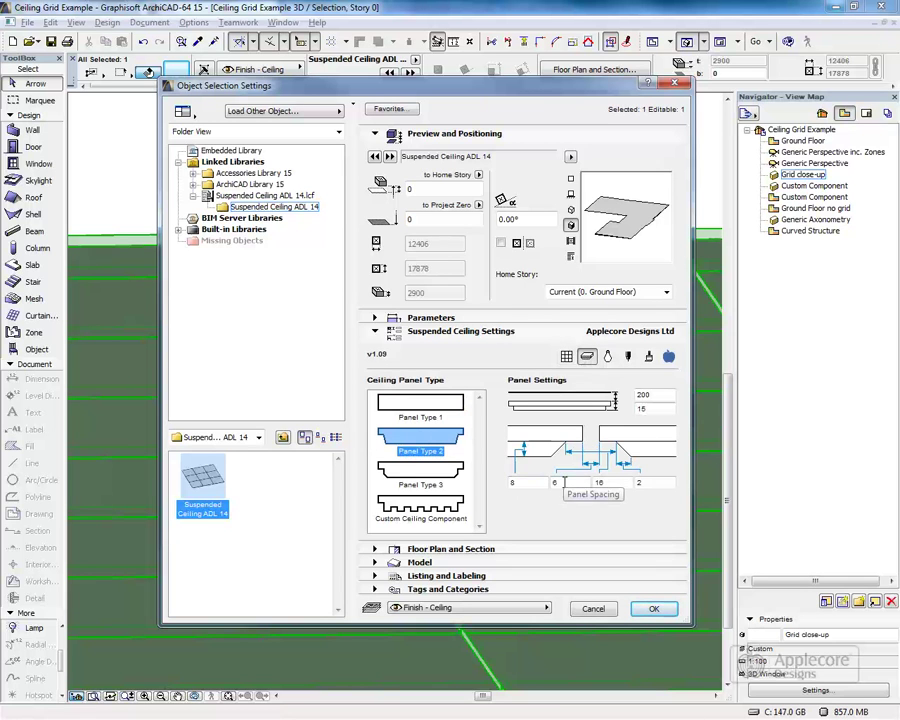
left_click(654, 609)
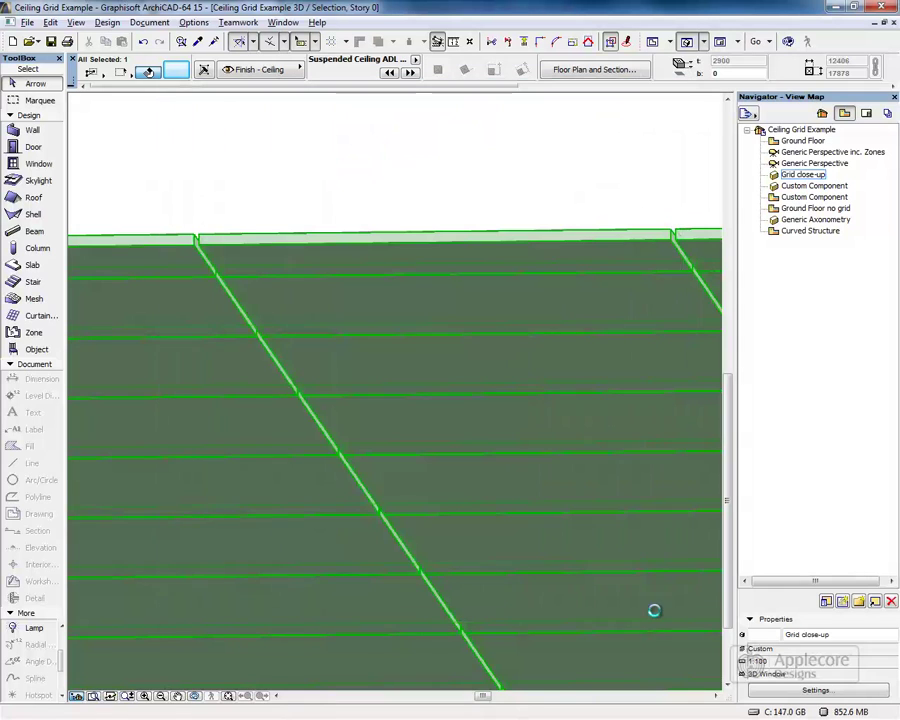
Enable lighting in the suspended ceiling with Empty Panel display every 4 panels in X and Y, and view it in Generic Perspective.
left_click(176, 69)
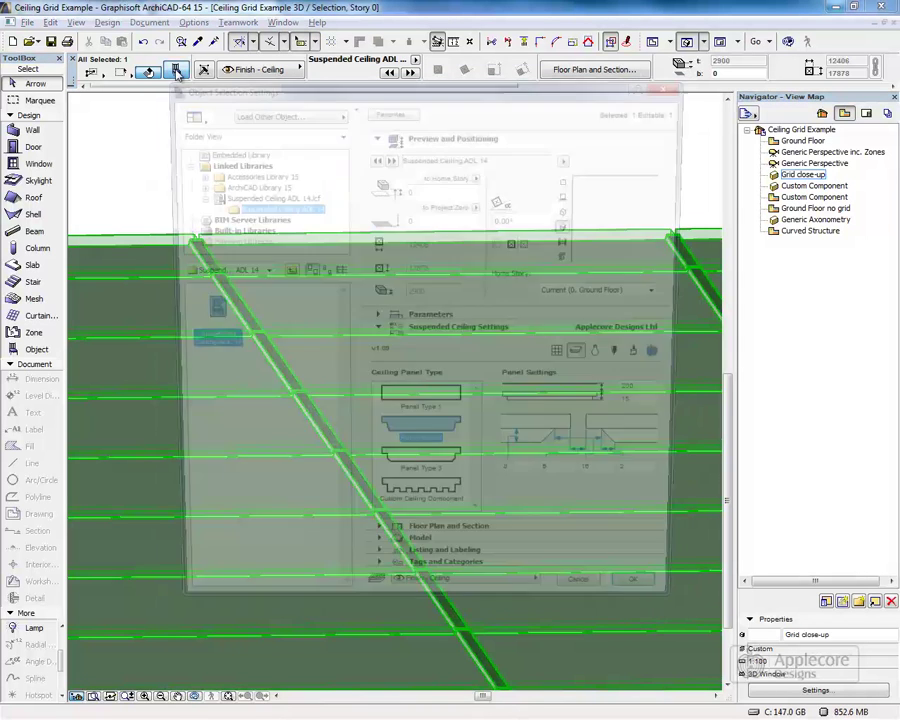
left_click(607, 356)
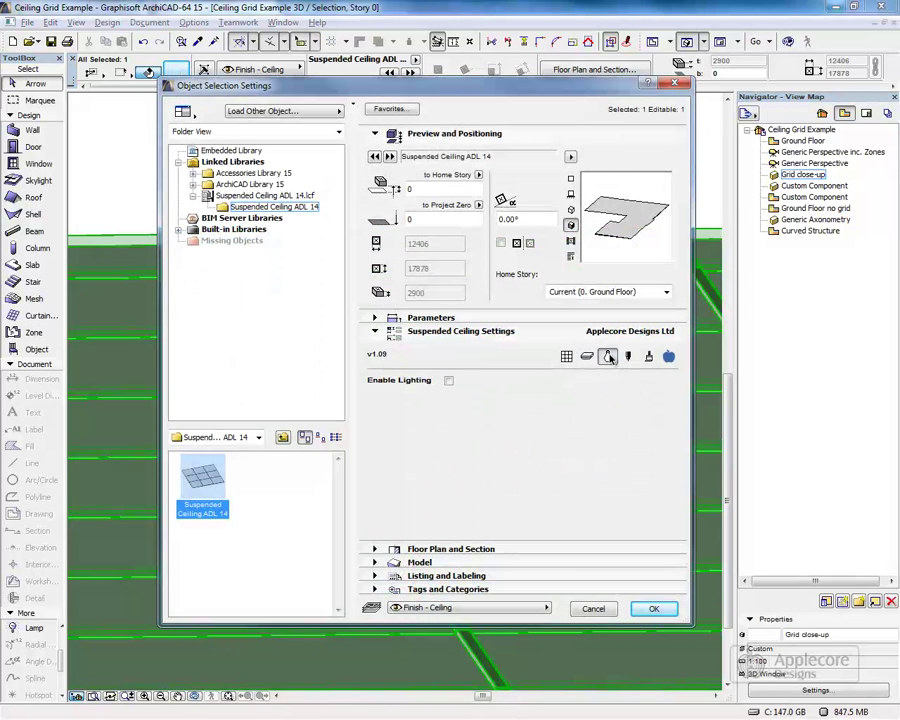
left_click(449, 381)
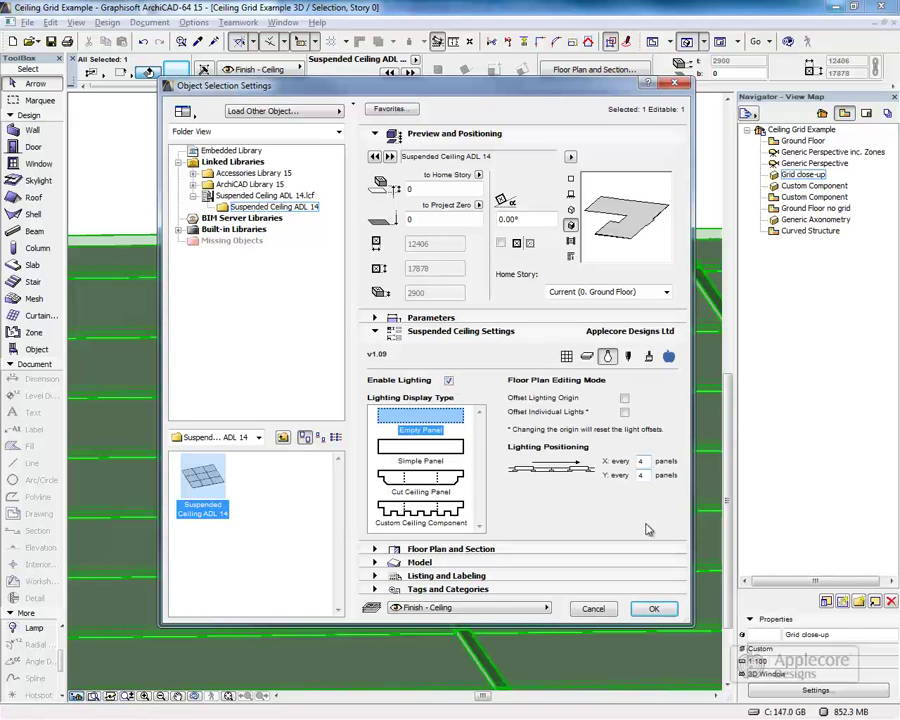
left_click(653, 608)
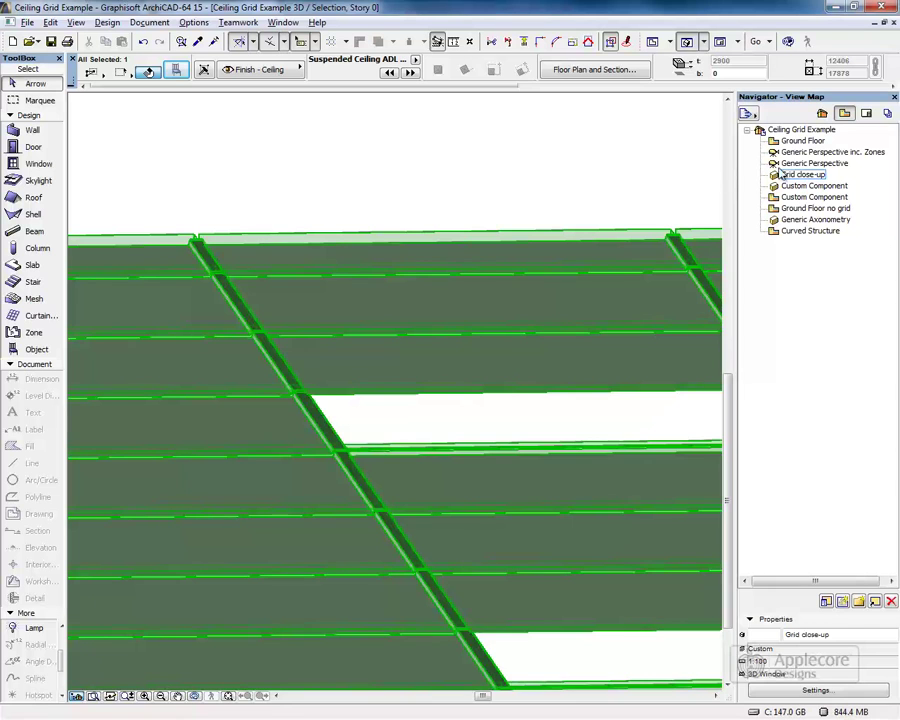
double_click(788, 164)
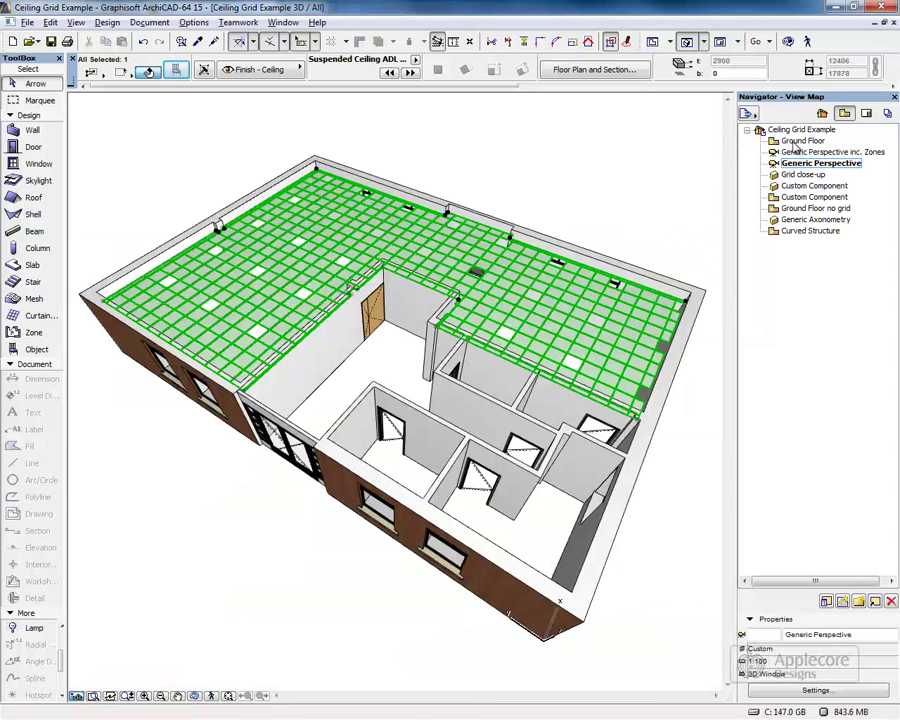
On the Ground Floor plan, enable offsetting of the lighting origin and individual lights, and shift the ceiling's lighting origin one panel to the left.
double_click(800, 142)
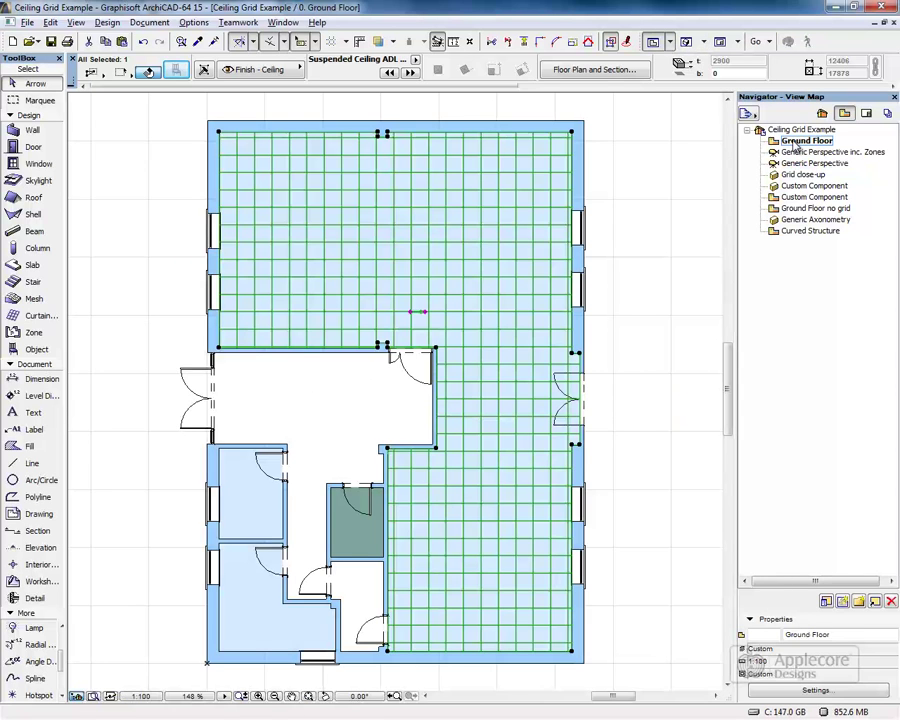
left_click(177, 70)
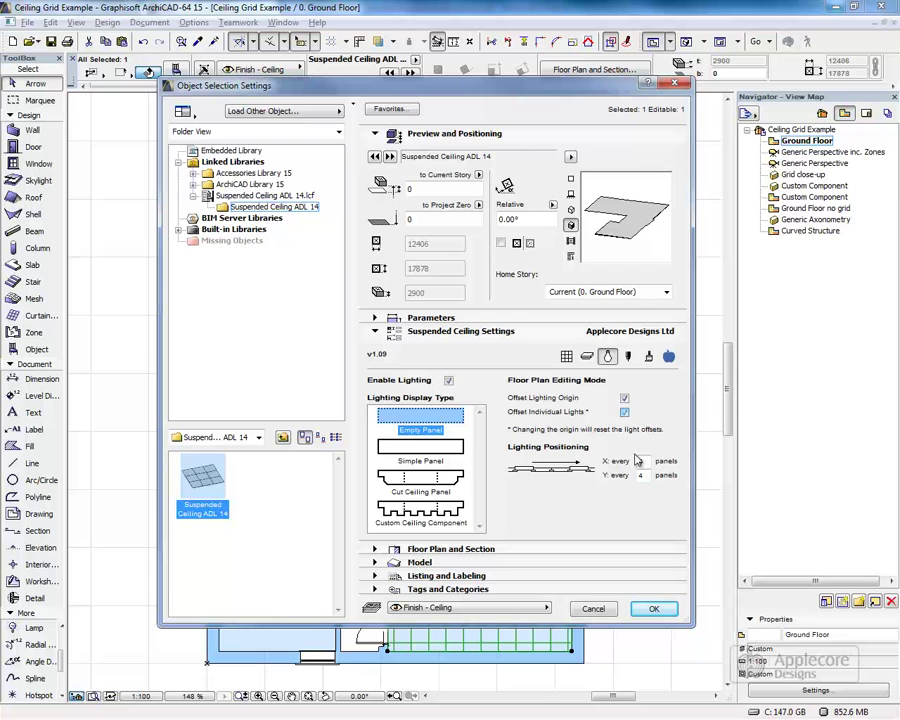
left_click(648, 608)
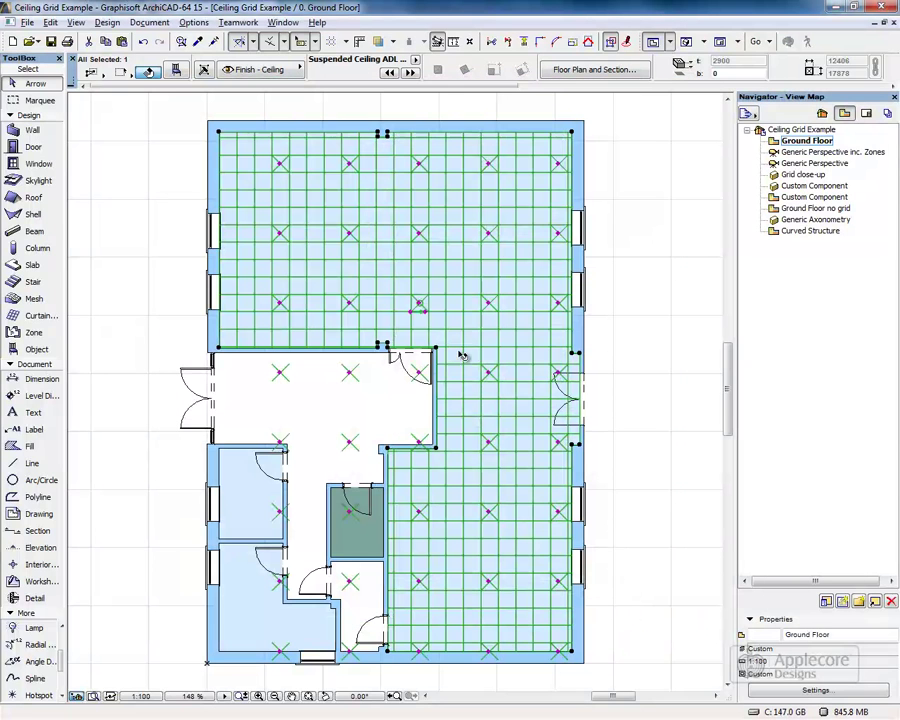
left_click(421, 306)
left_click(405, 305)
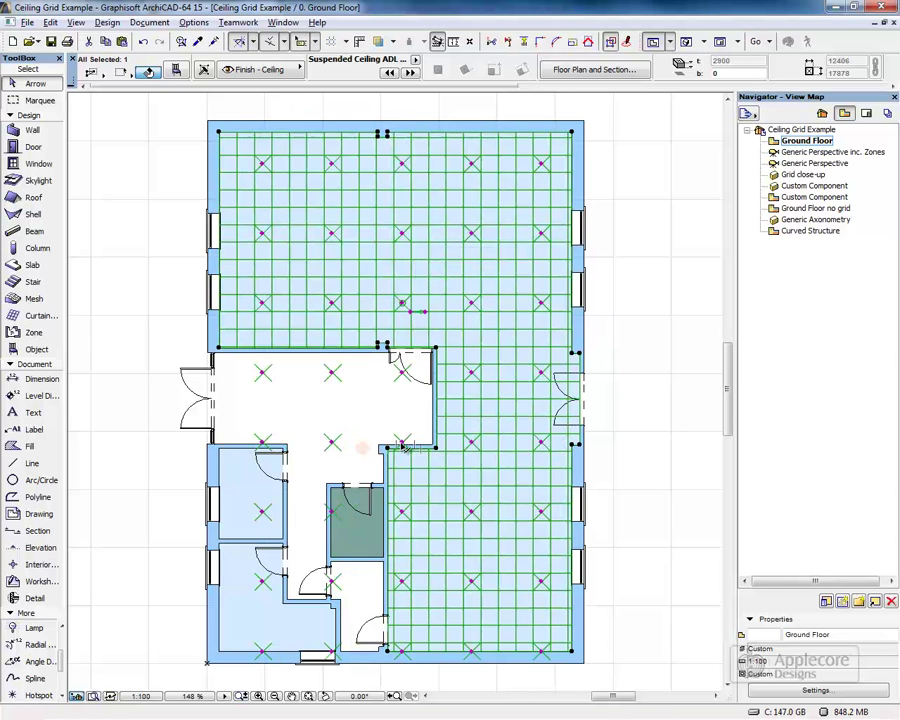
Offset the light at the entrance hall's lower-right corner one panel down and the three lights on the office's bottom wall one panel up.
left_click(406, 446)
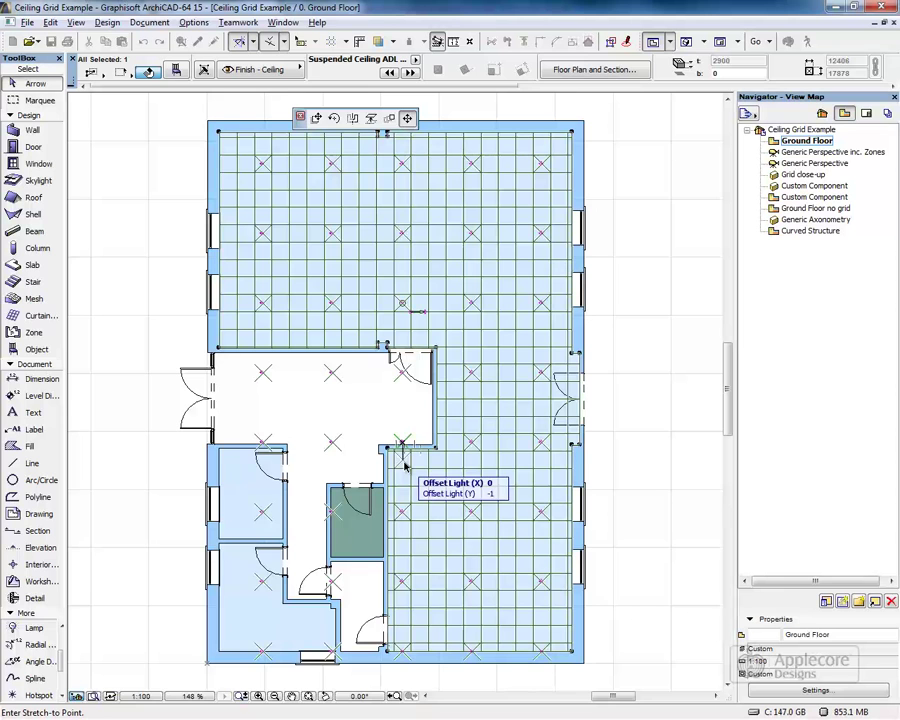
left_click(405, 465)
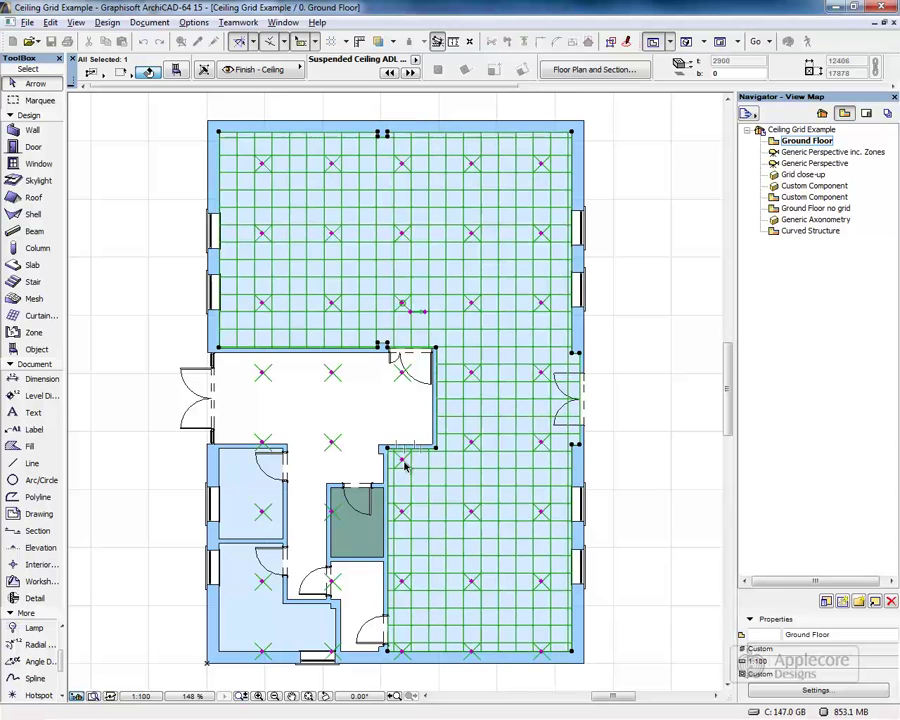
left_click(405, 655)
left_click(476, 655)
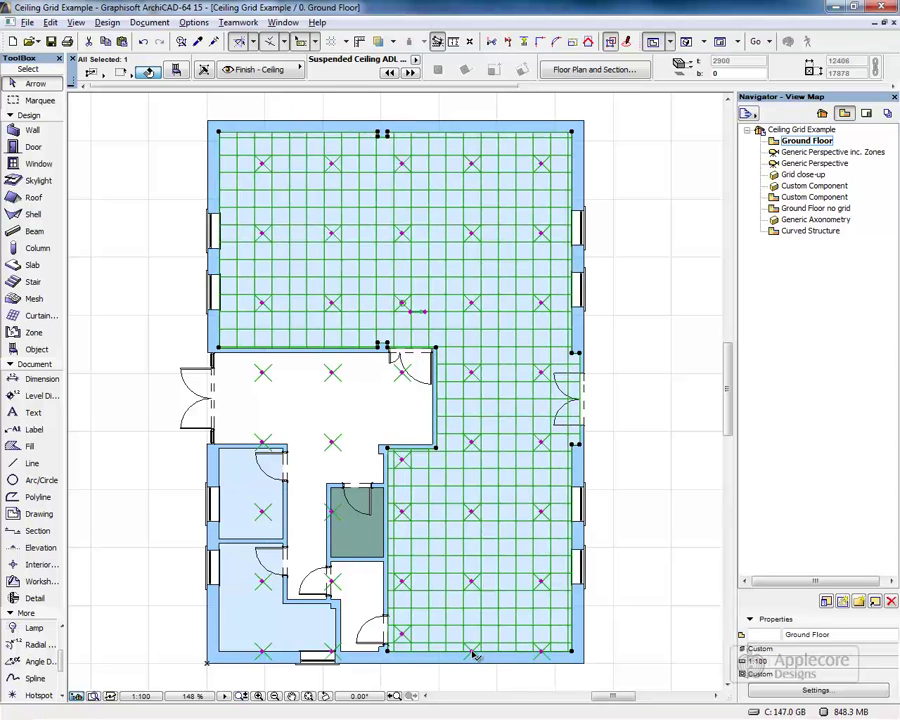
left_click(474, 640)
left_click(539, 650)
left_click(539, 653)
left_click(537, 638)
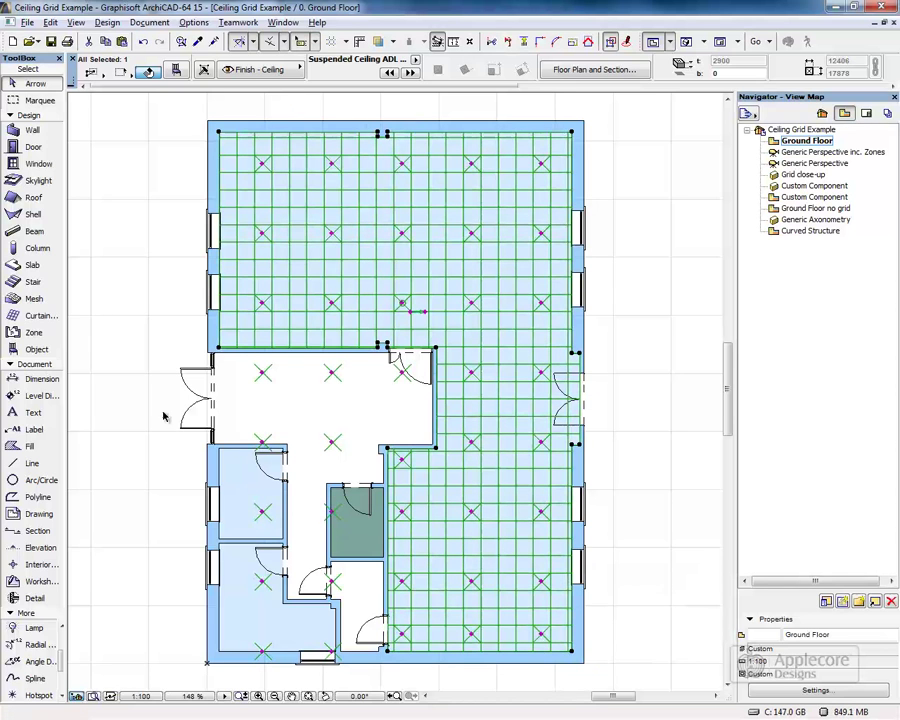
Save all the slabs in the Custom Component plan view as a Custom Ceiling Component named "Custom Ceiling Component 1" in the Embedded Library.
left_click(30, 364)
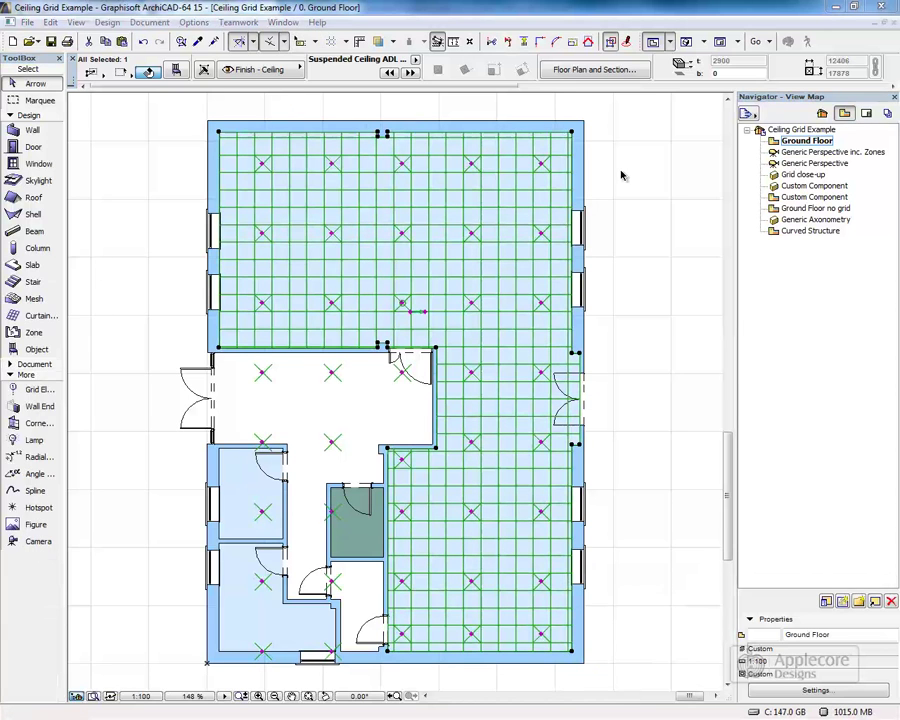
double_click(799, 188)
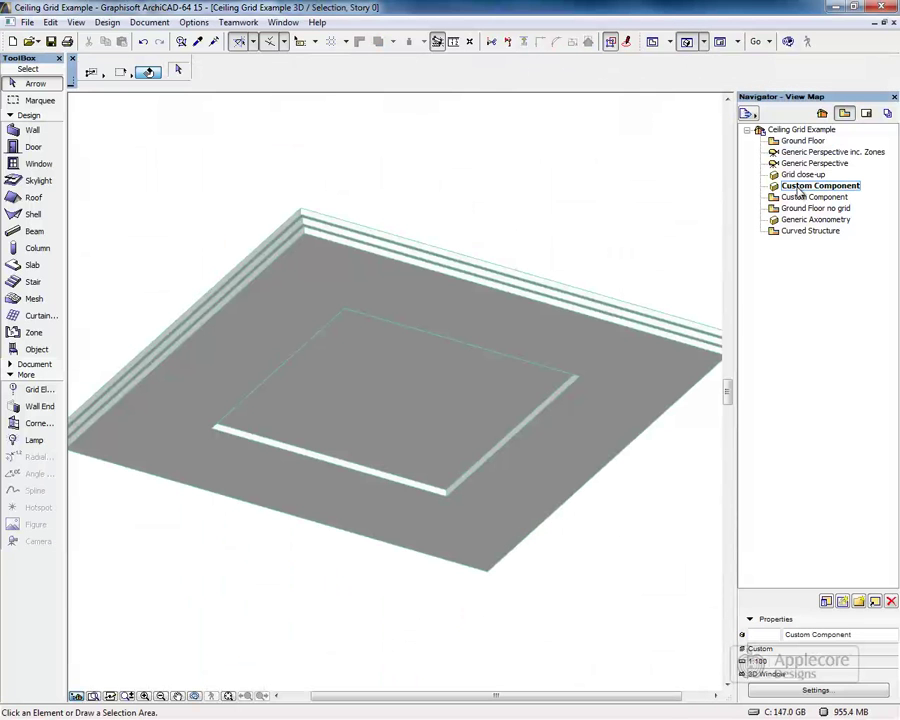
double_click(800, 197)
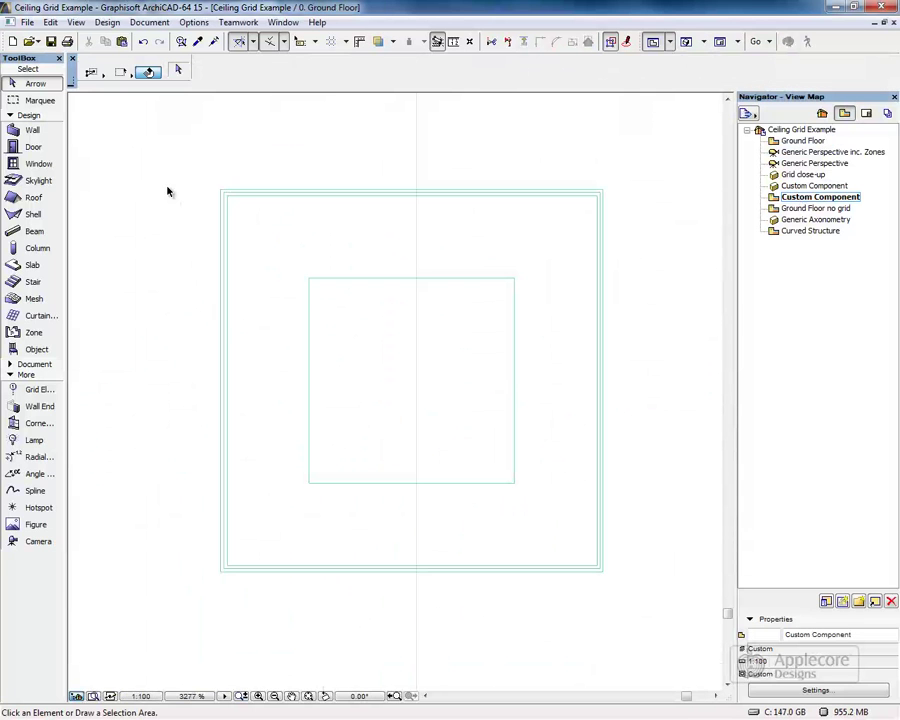
left_click(171, 170)
left_click(636, 588)
left_click(27, 22)
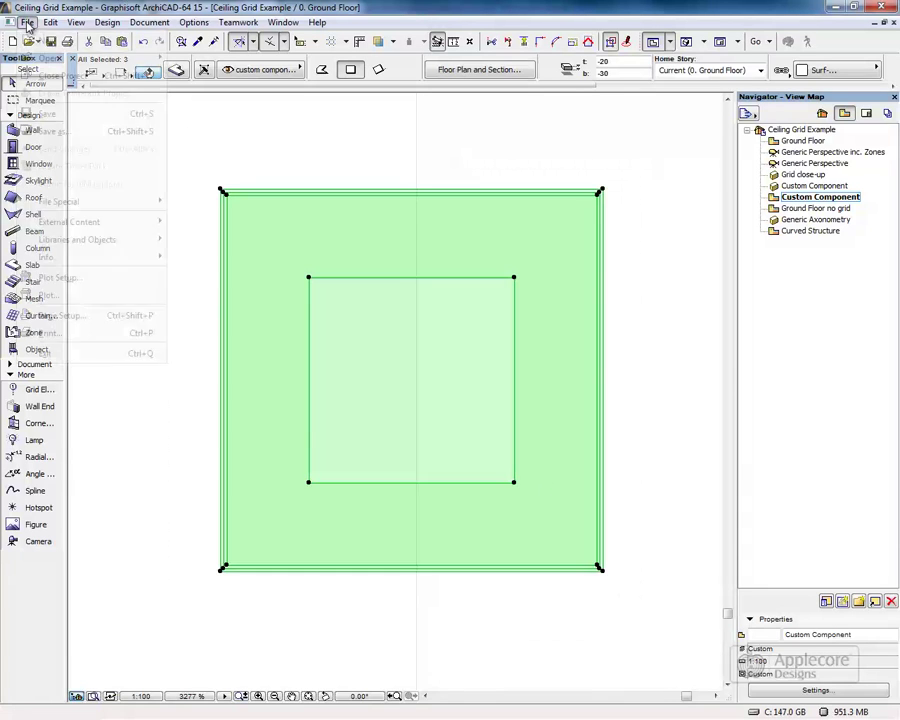
mouse_move(80, 240)
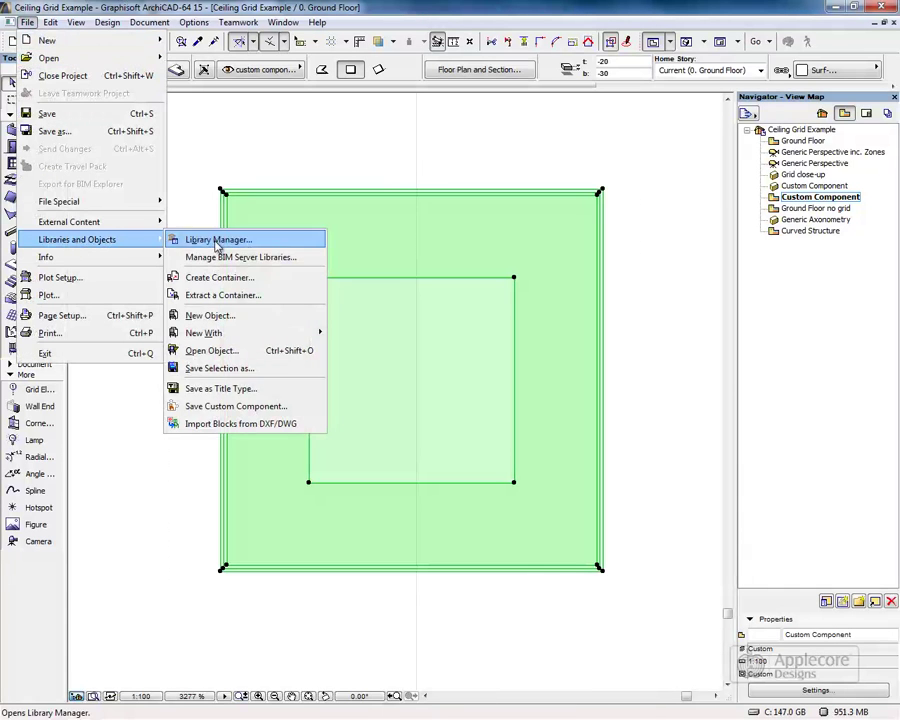
left_click(268, 405)
left_click(396, 322)
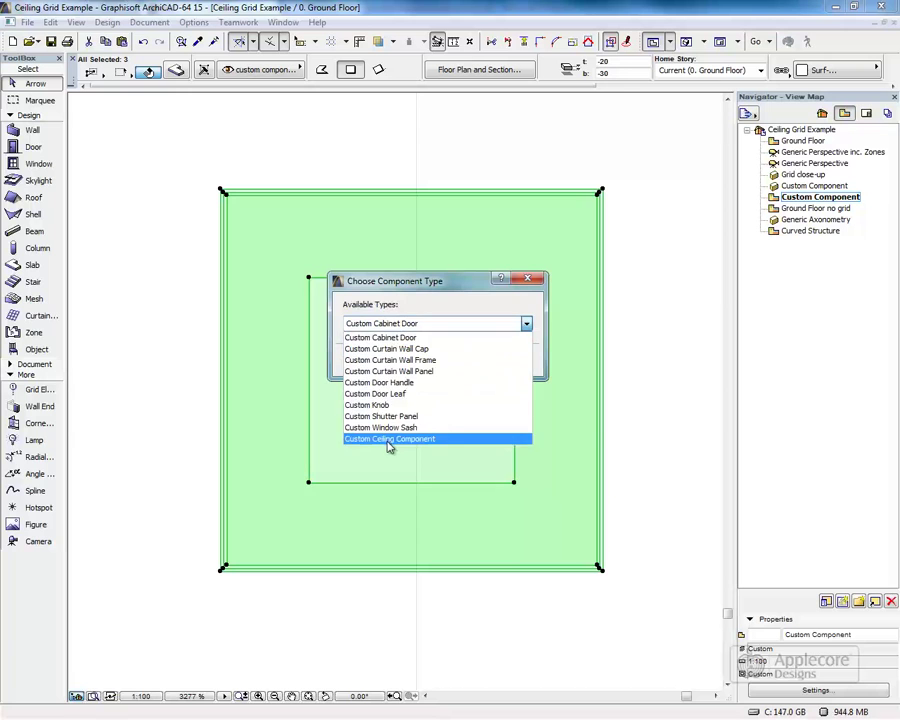
left_click(390, 445)
left_click(482, 361)
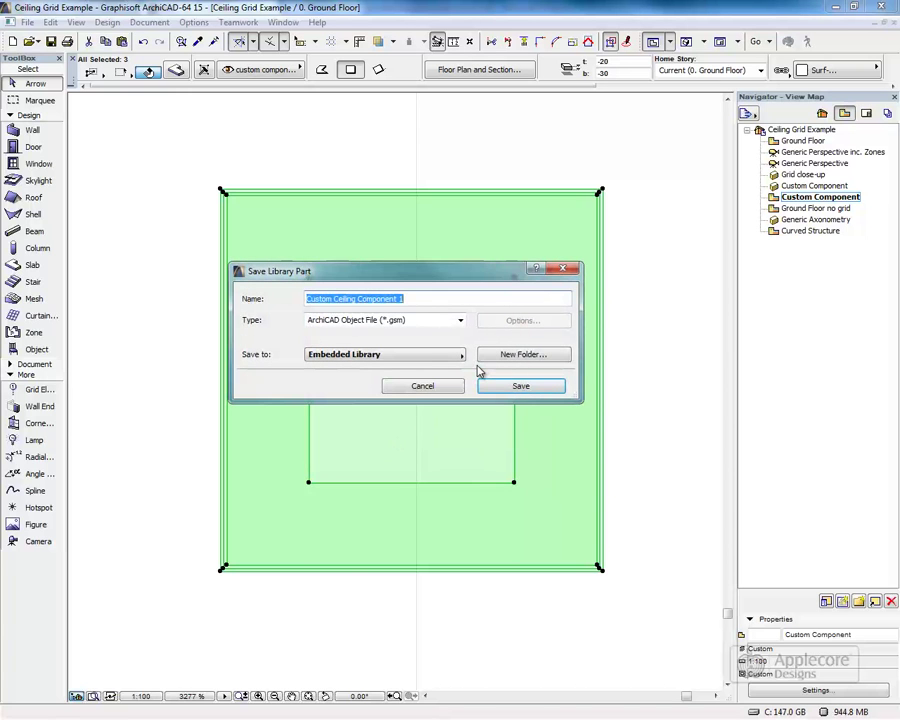
left_click(504, 391)
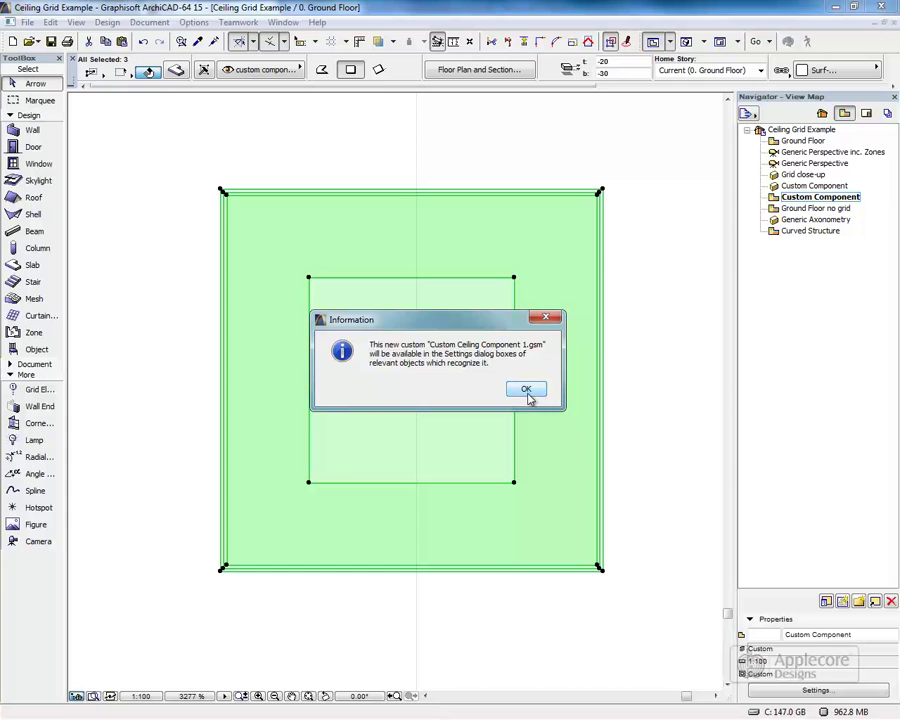
left_click(529, 392)
Change the Ground Floor suspended ceiling's panel type to Custom Ceiling Component and check the panels in the Grid close-up view.
left_click(790, 141)
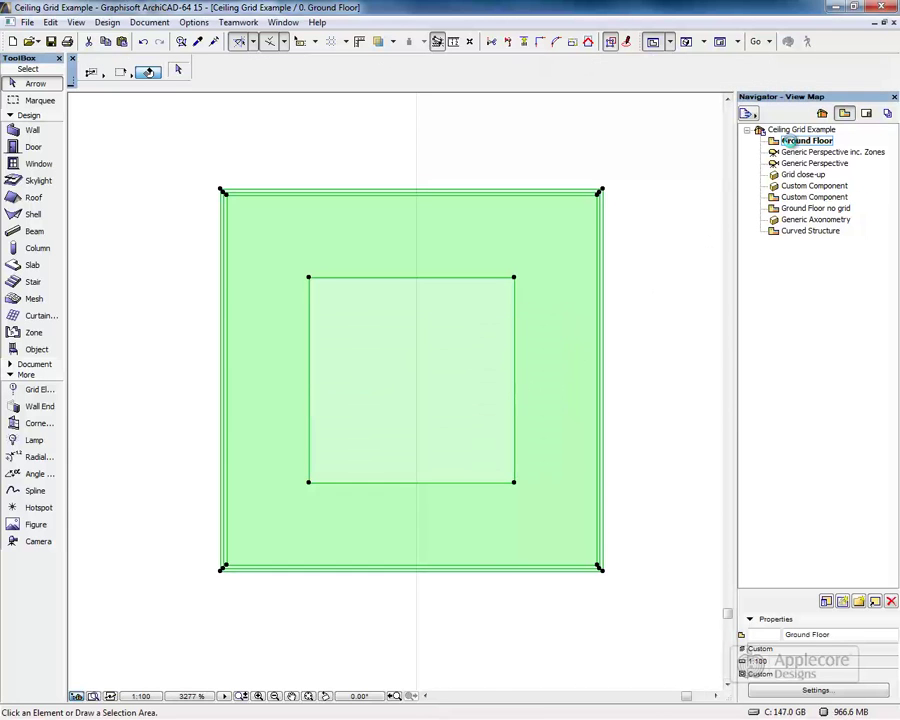
double_click(789, 141)
left_click(406, 232)
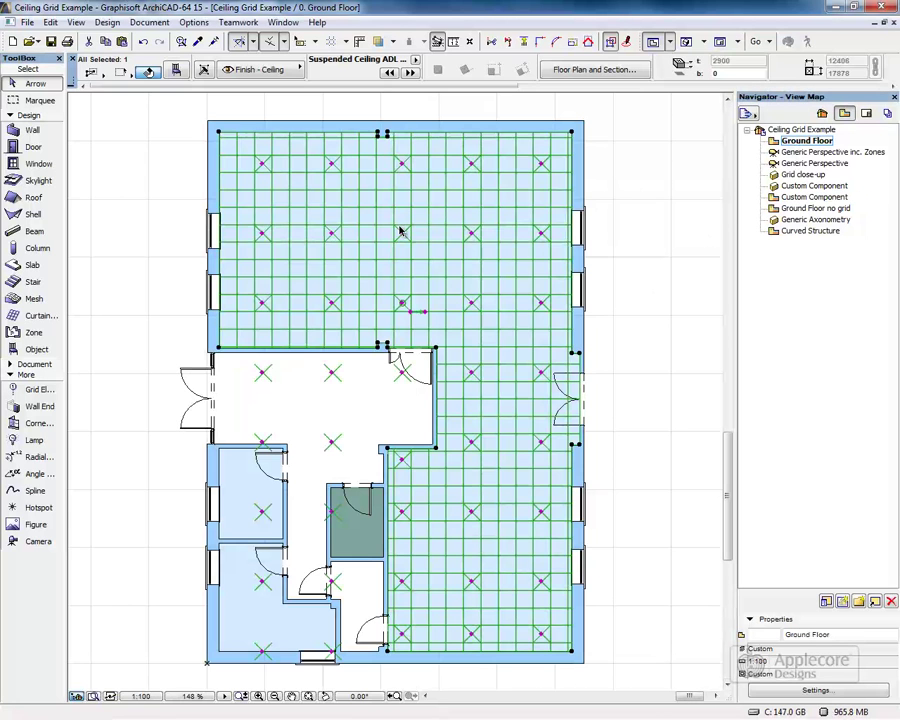
left_click(177, 71)
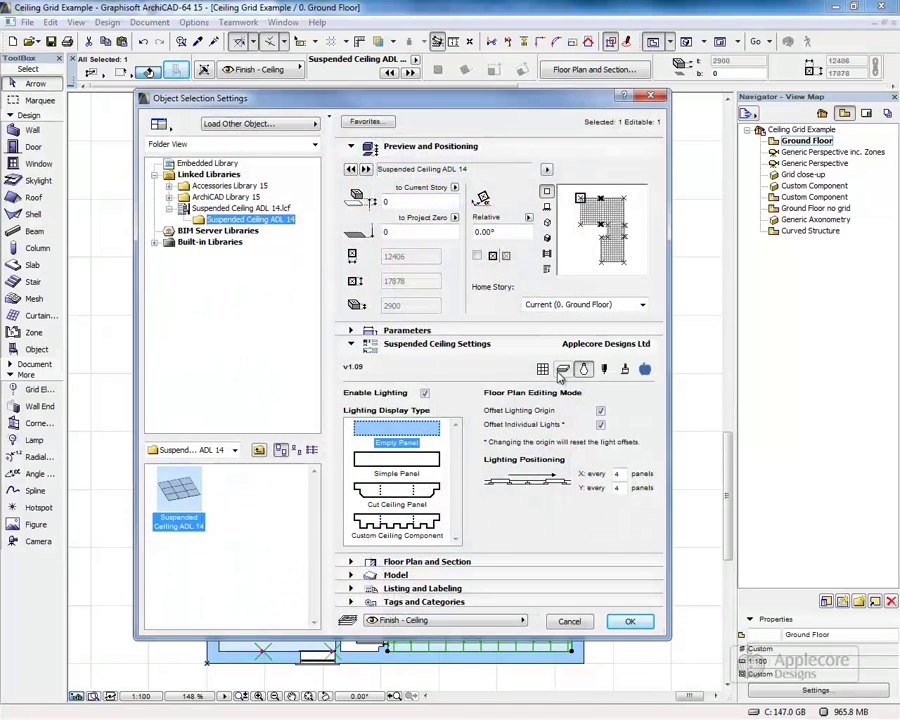
left_click(563, 369)
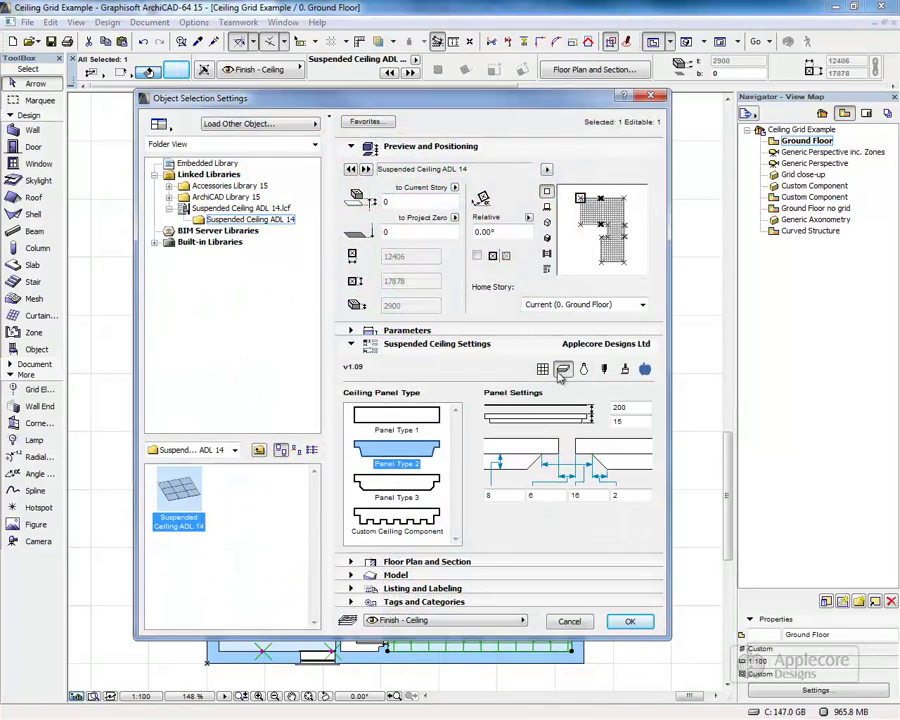
left_click(420, 526)
left_click(649, 522)
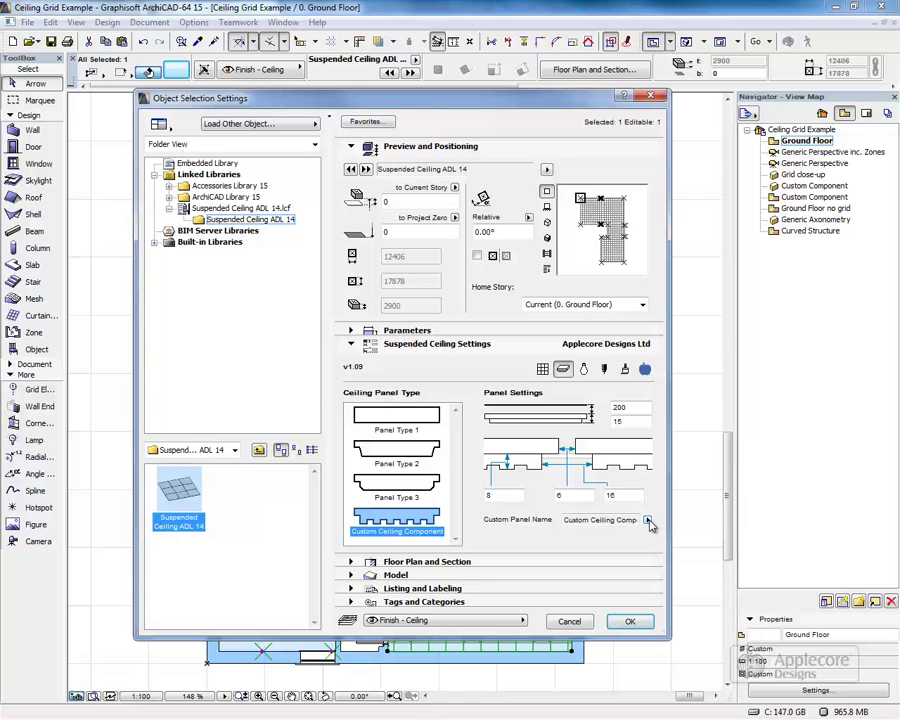
left_click(630, 621)
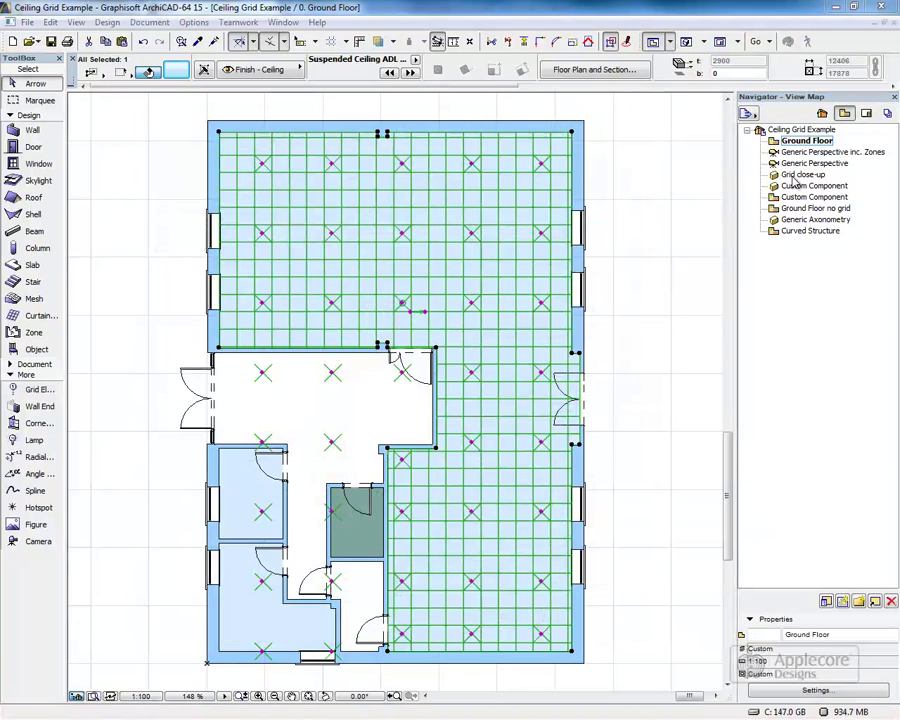
double_click(800, 175)
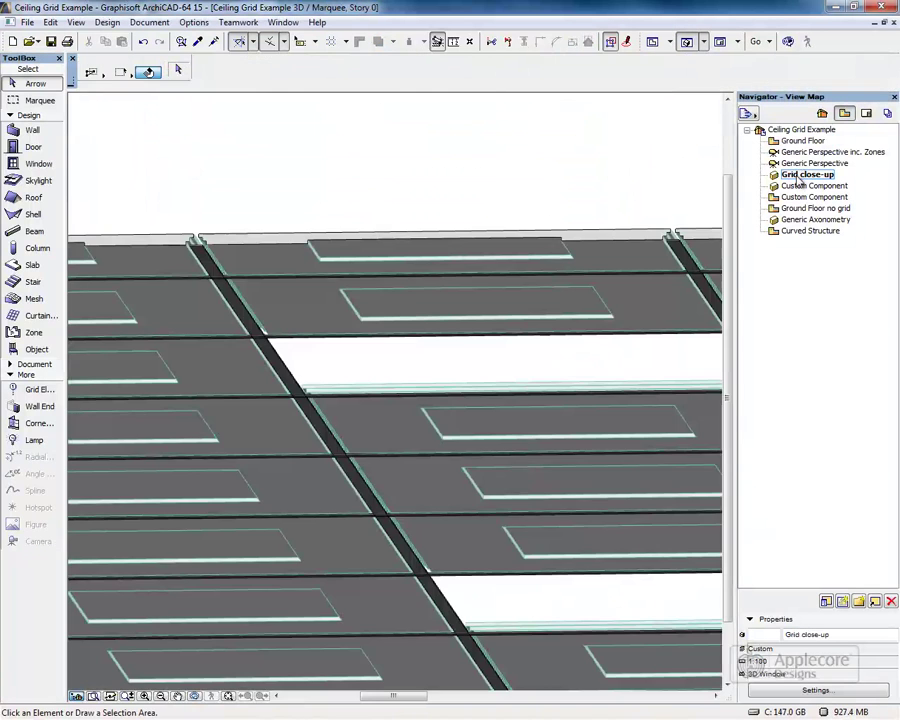
In the Ground Floor no grid view, stretch the short horizontal wall below the entrance hall down to align with the small green room's upper wall.
double_click(815, 208)
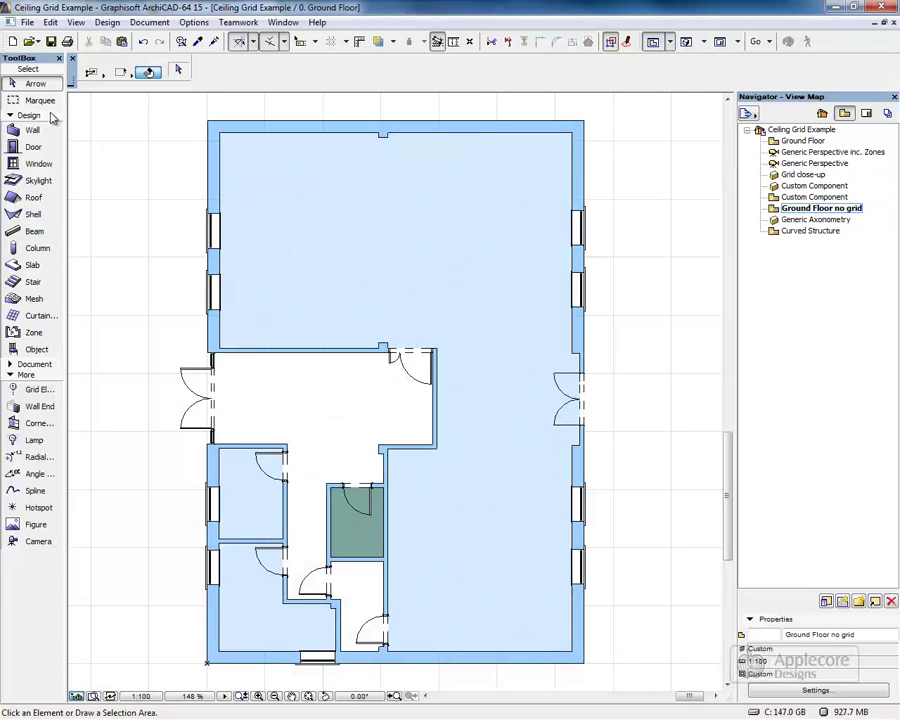
left_click(40, 101)
left_click(449, 438)
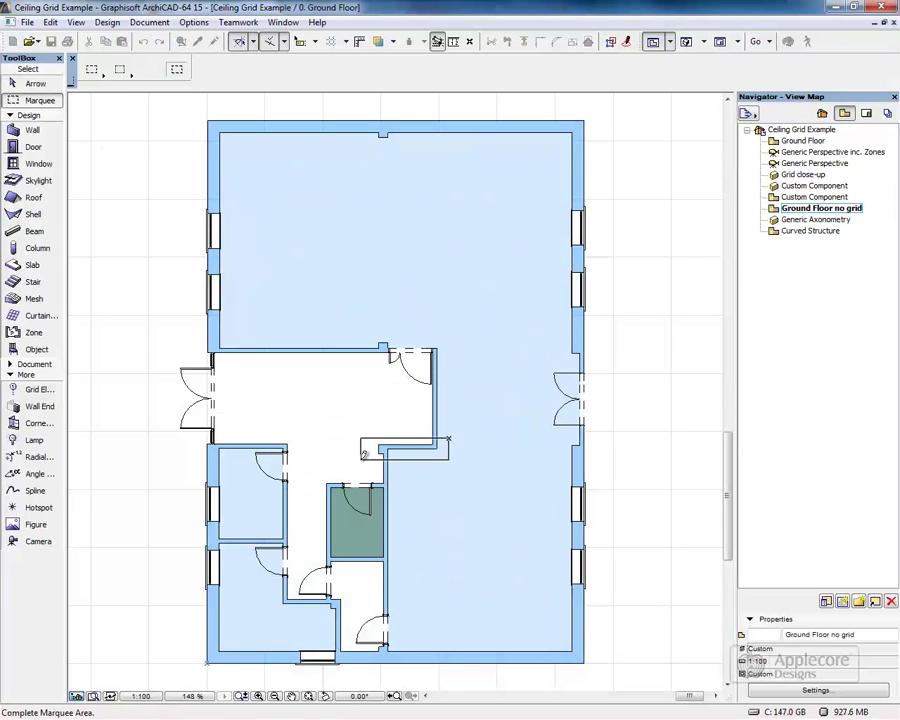
left_click(359, 463)
scroll(392, 455, "up", 3)
key("ctrl+h")
left_click(385, 431)
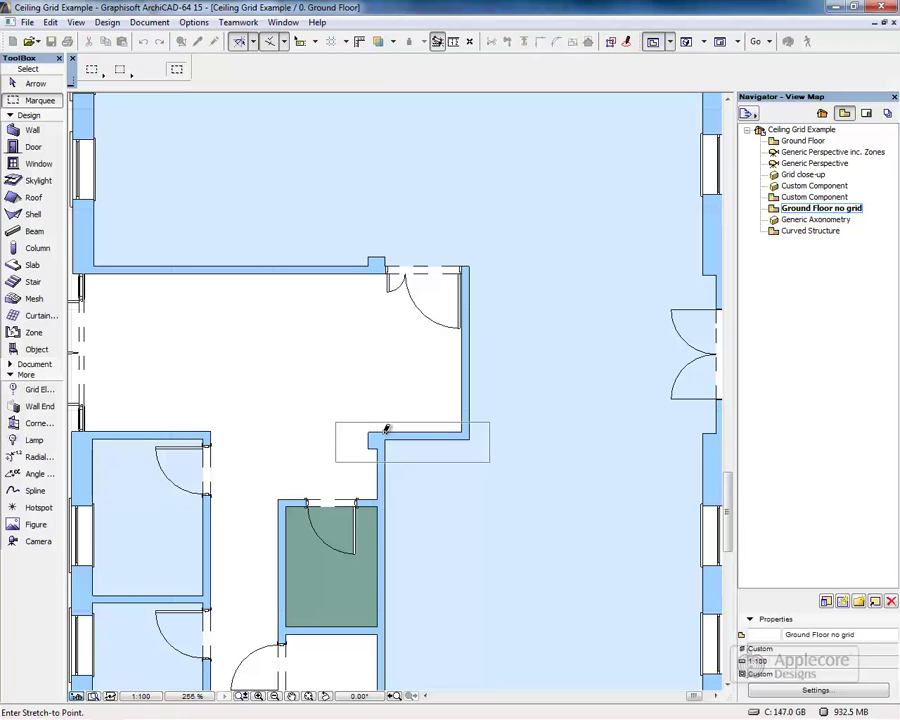
left_click(386, 490)
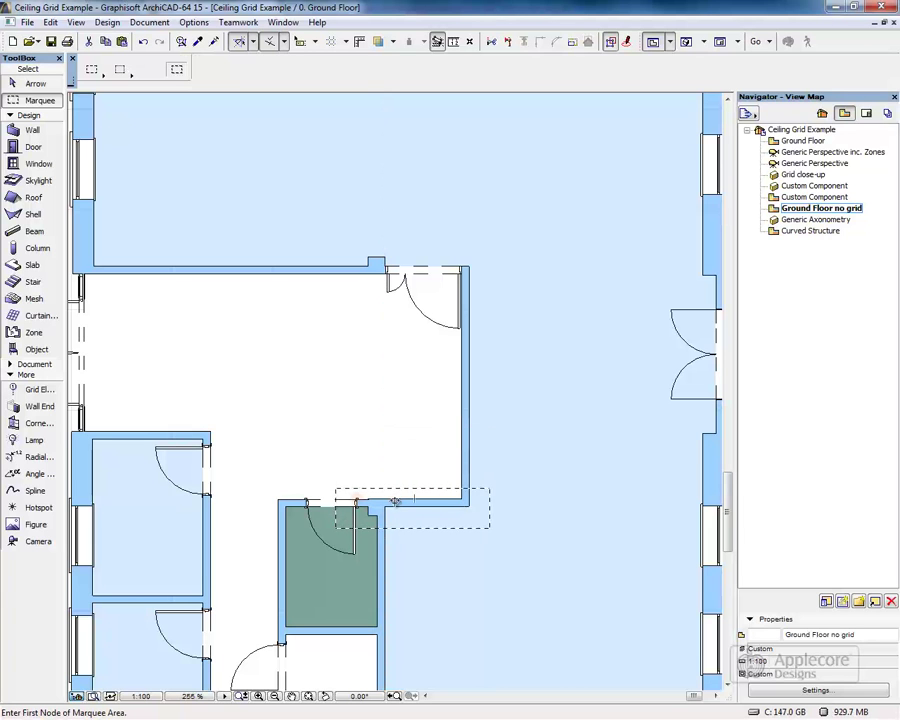
scroll(388, 485, "down", 6)
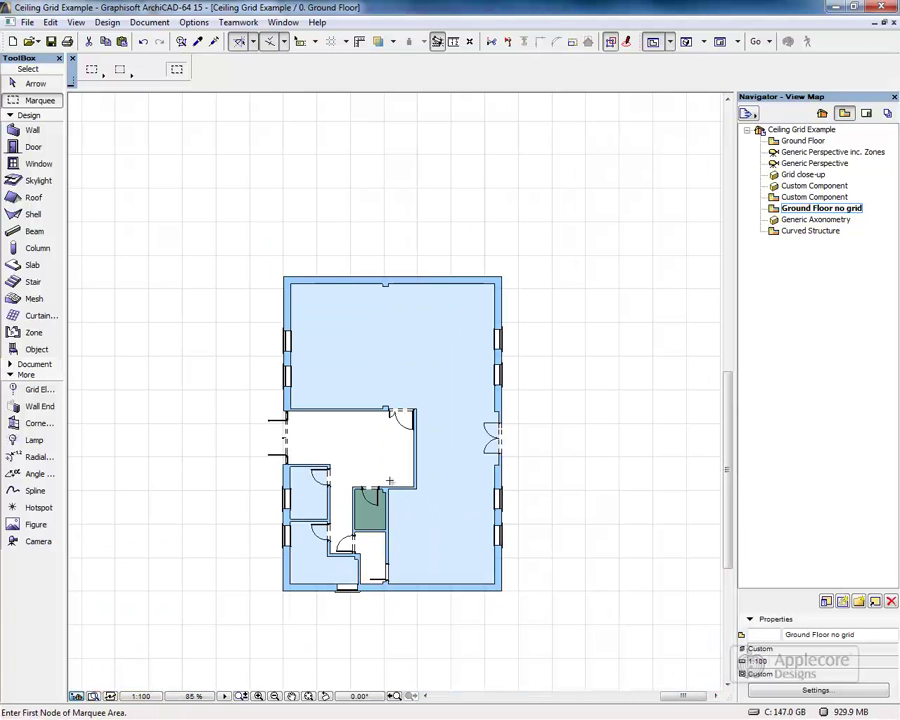
On the Ground Floor plan, remove the marquee and update the office zone's room accessories to fit the changed walls.
double_click(804, 141)
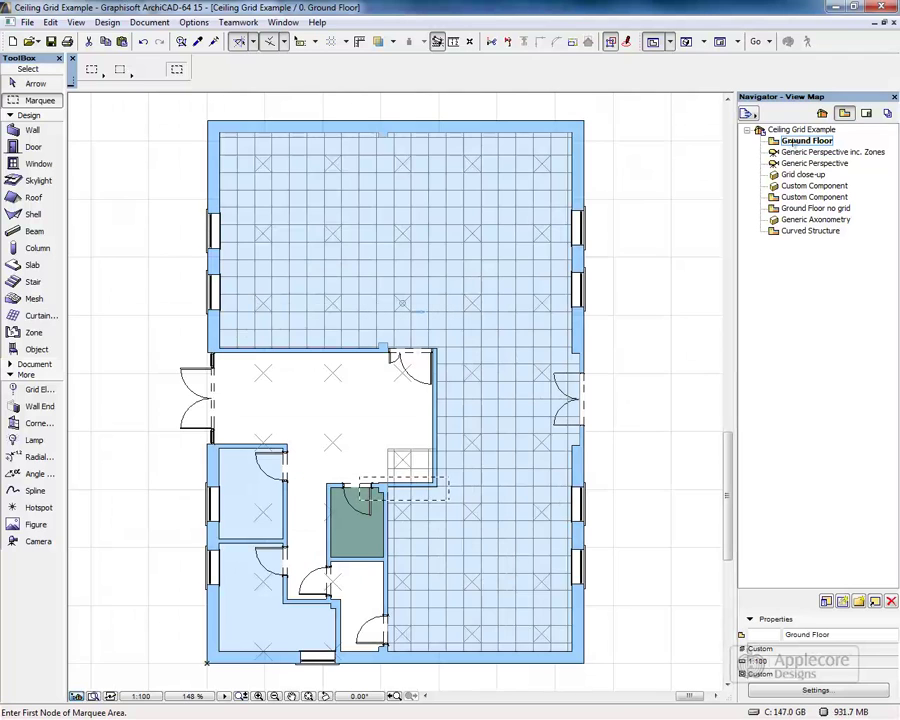
left_click(34, 86)
right_click(606, 162)
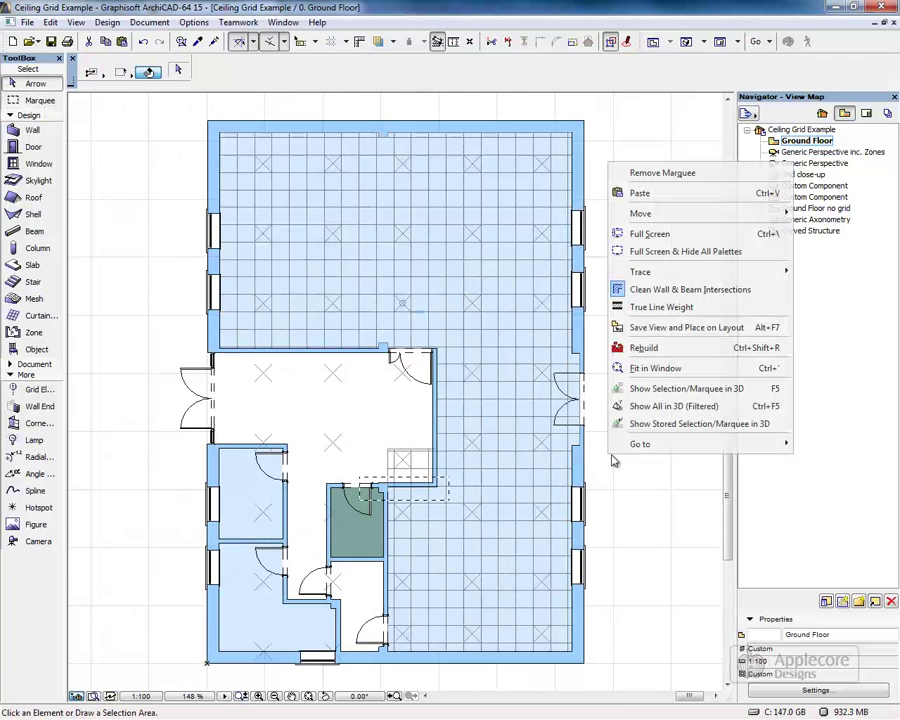
left_click(663, 173)
left_click(476, 478)
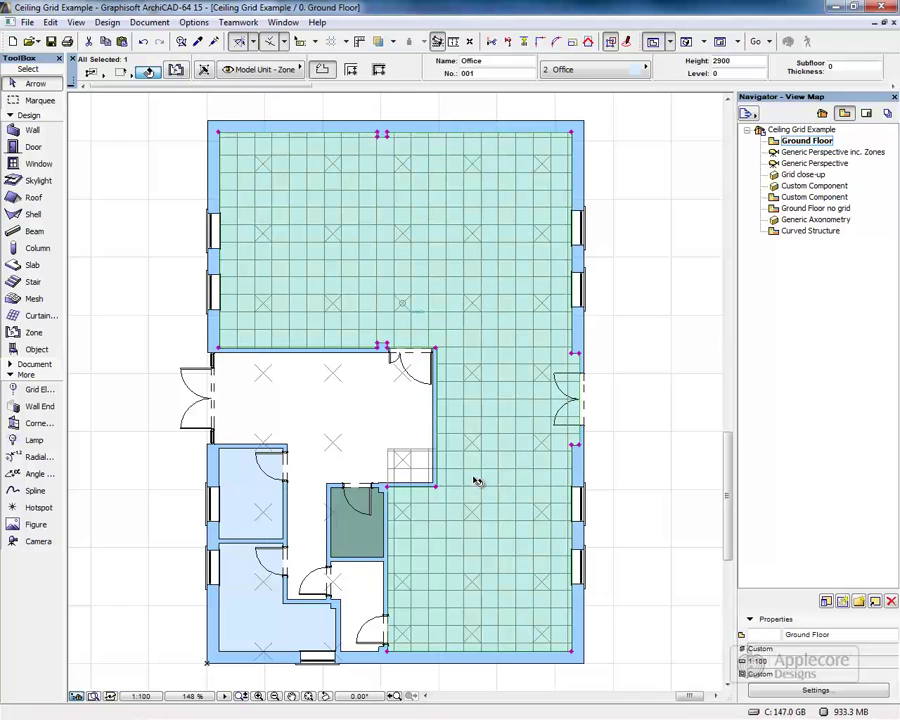
left_click(107, 23)
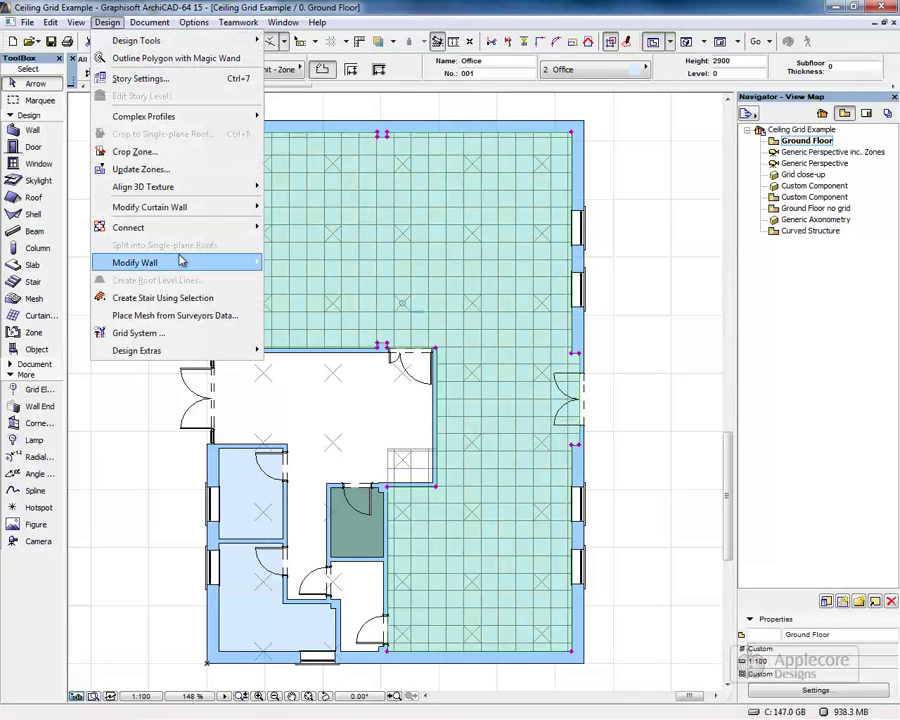
mouse_move(205, 352)
mouse_move(330, 368)
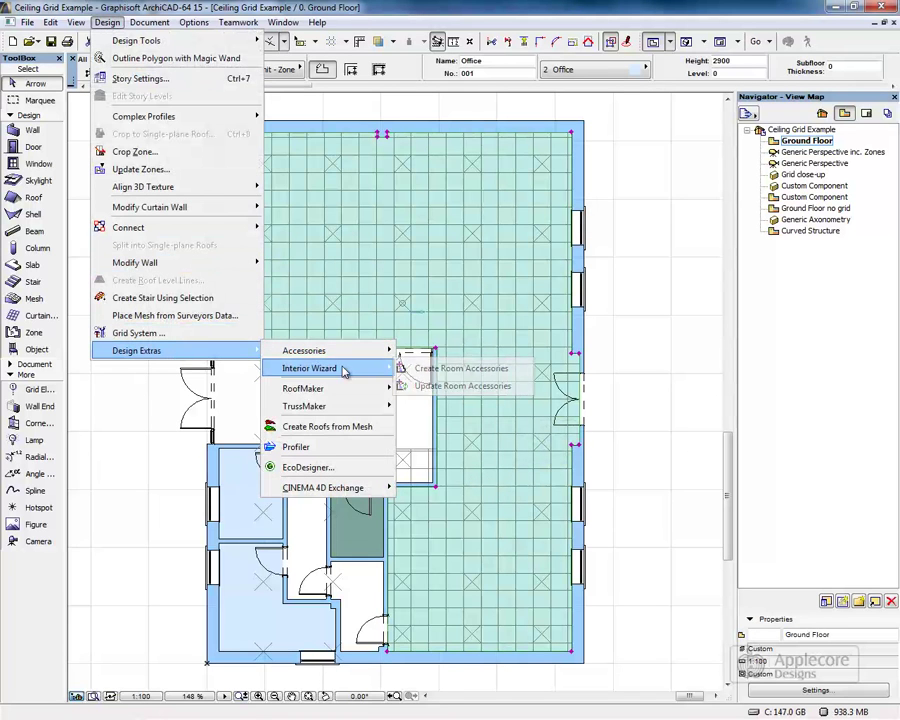
left_click(440, 387)
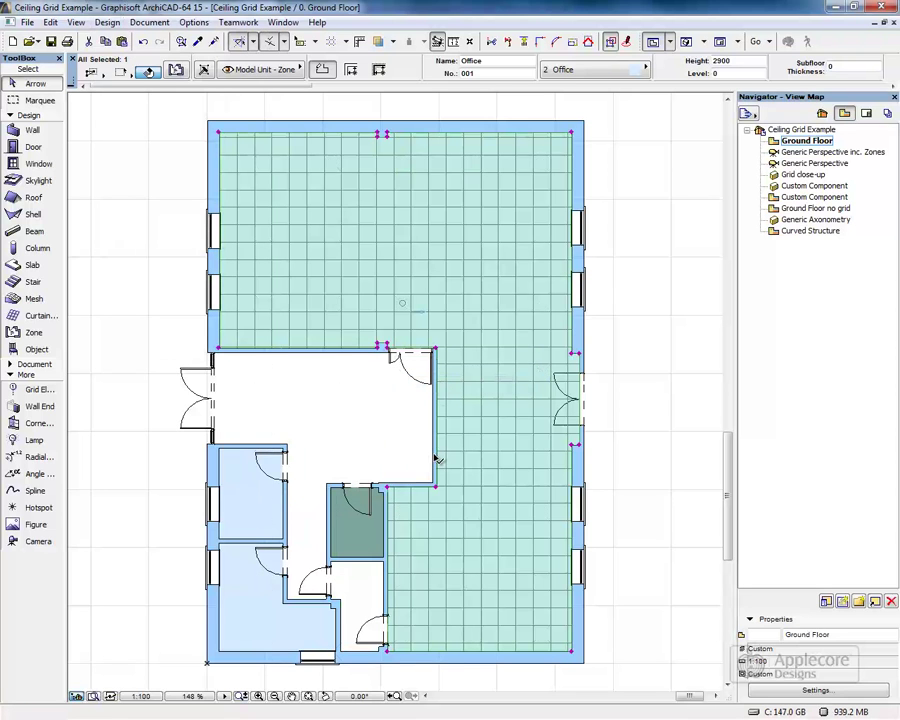
left_click(374, 476)
In the Curved Structure plan, create a Suspended Ceiling ADL 14 ceiling accessory for the curved office zone with lighting disabled.
double_click(812, 220)
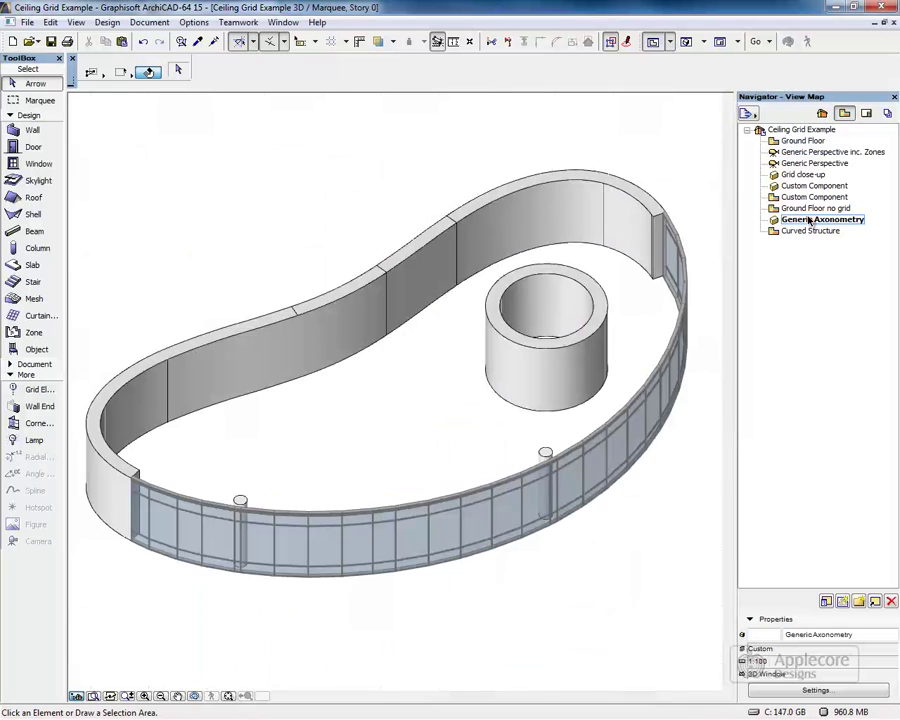
double_click(810, 231)
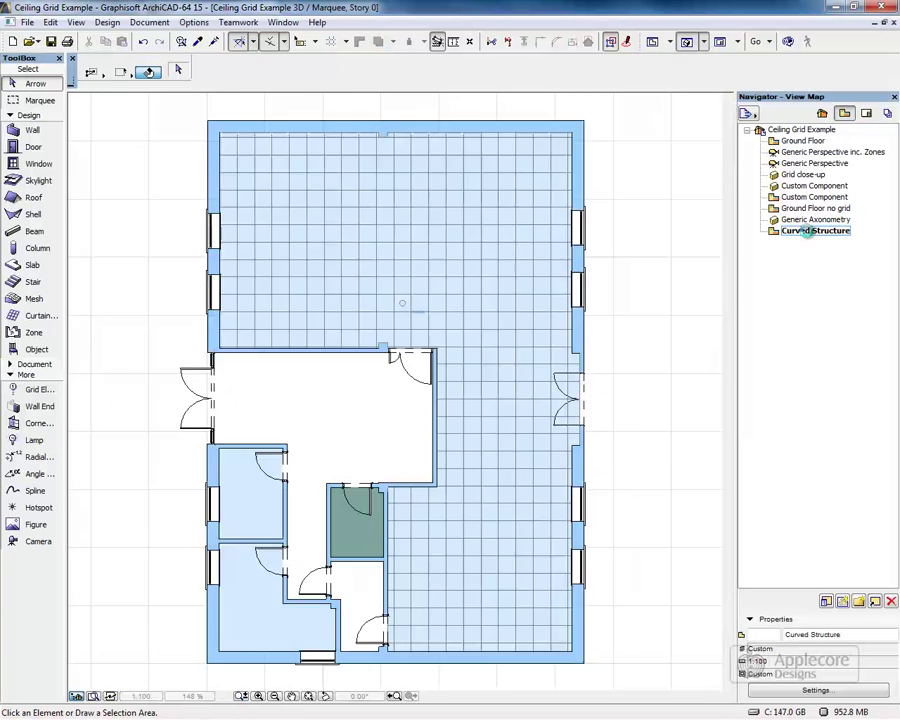
left_click(530, 226)
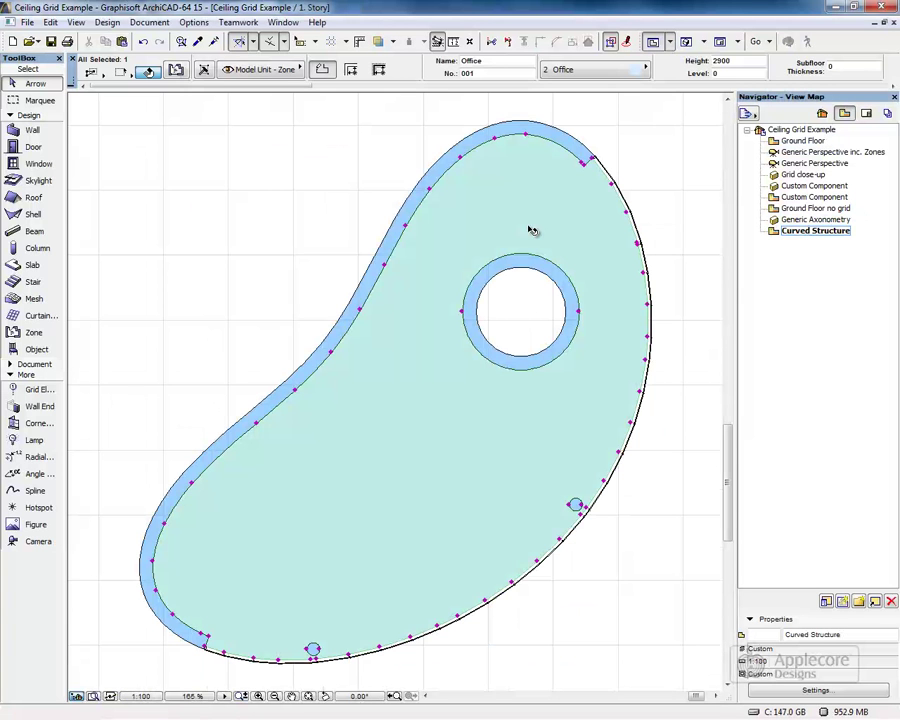
left_click(110, 24)
mouse_move(150, 350)
mouse_move(343, 370)
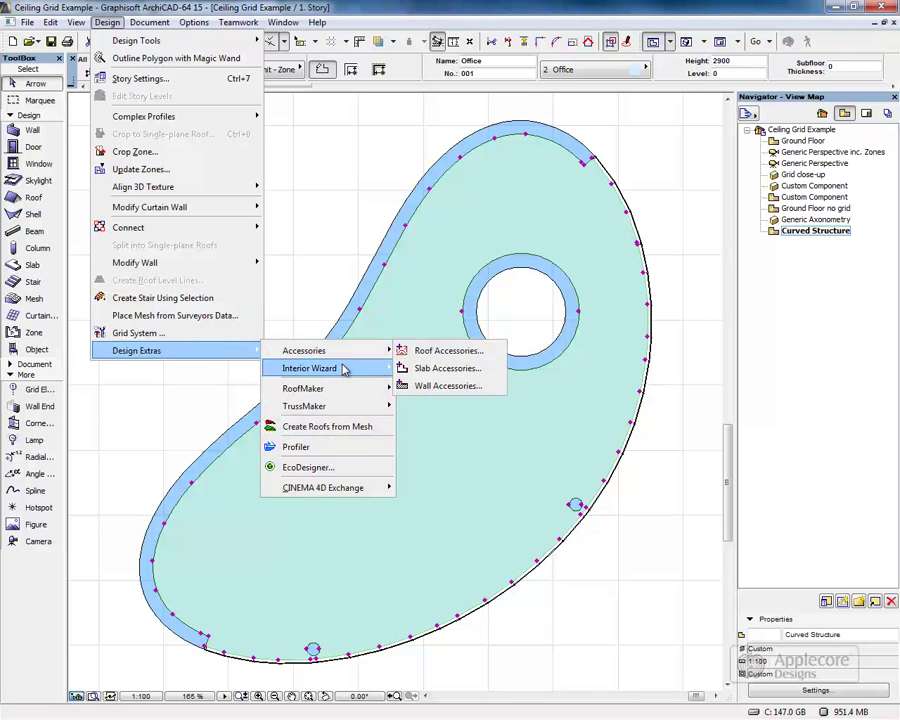
left_click(430, 369)
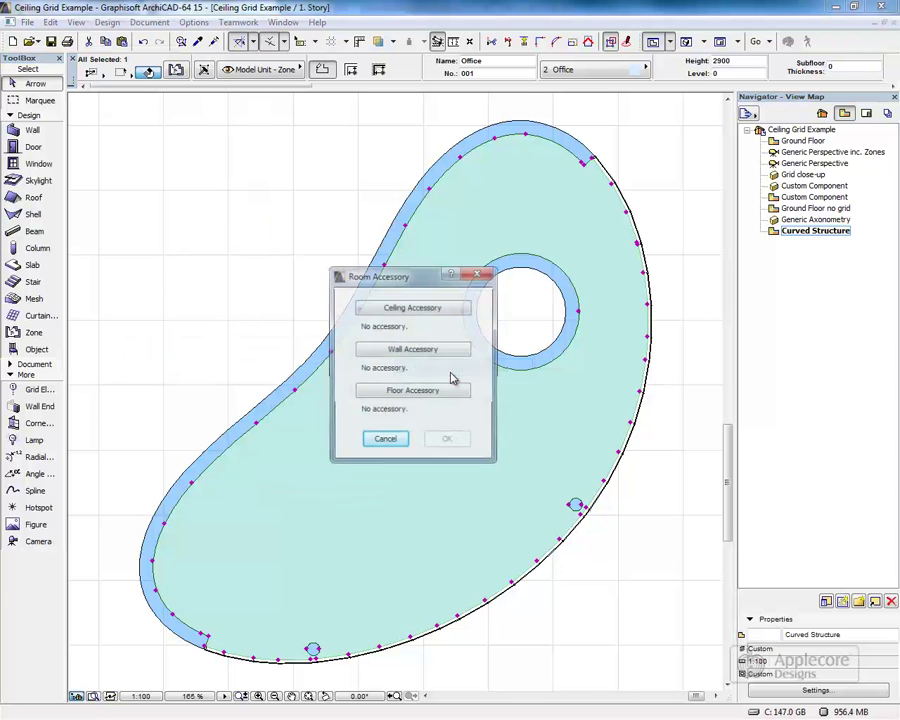
left_click(415, 308)
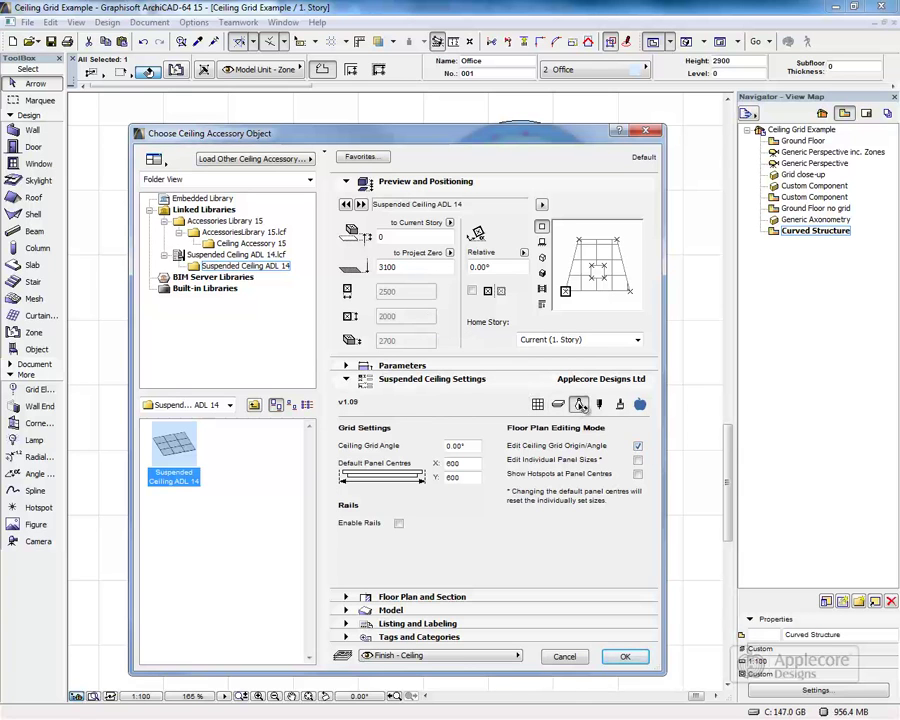
left_click(578, 404)
left_click(420, 429)
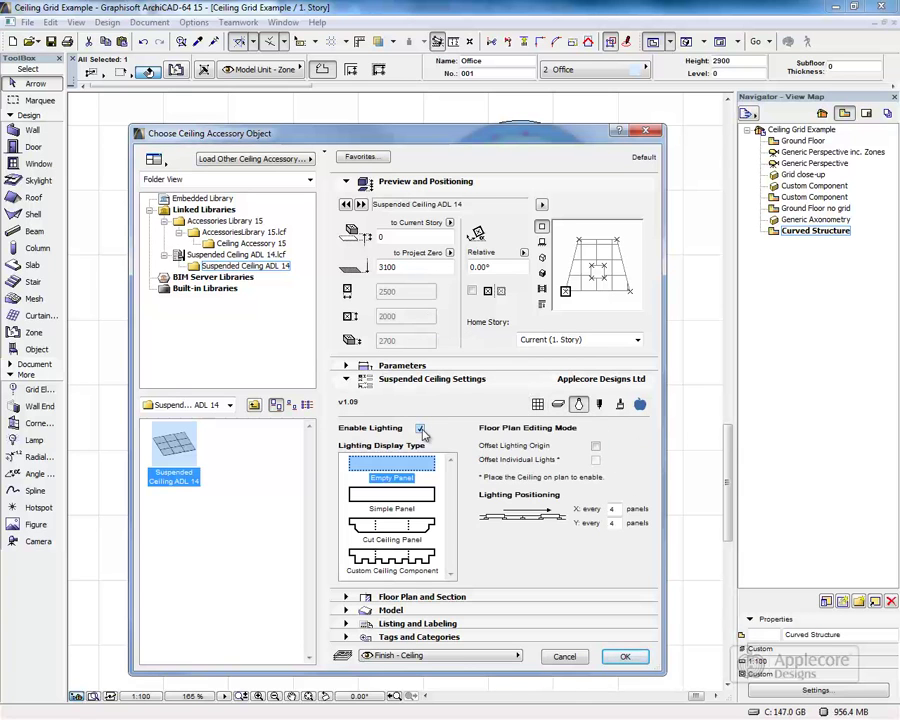
left_click(638, 662)
left_click(450, 441)
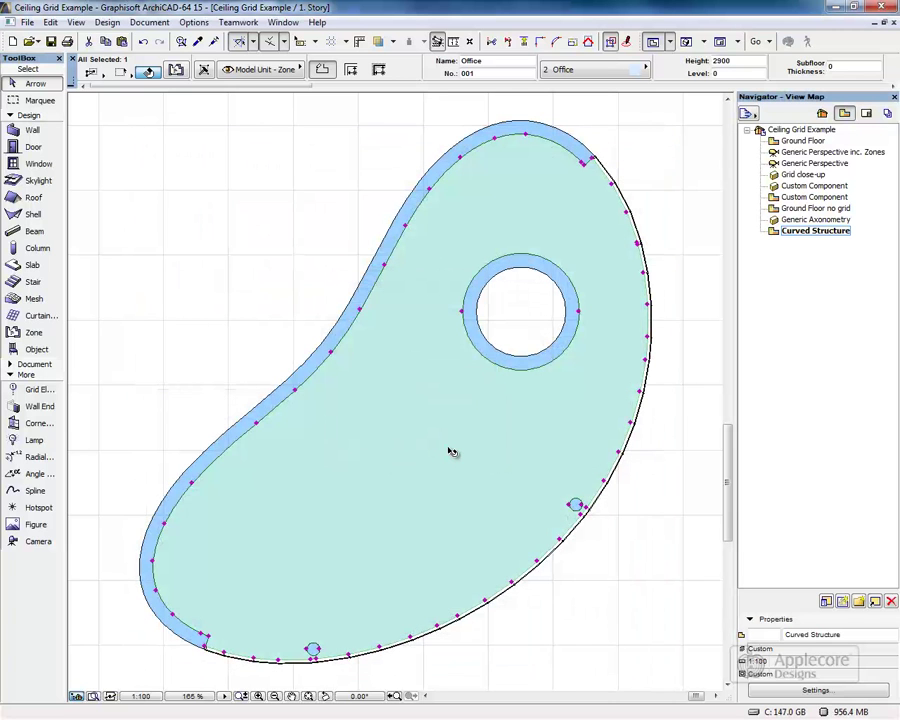
Move the curved ceiling's grid origin from the lower-left wall to the middle of the room, at about 7000 by 5500.
left_click(176, 643)
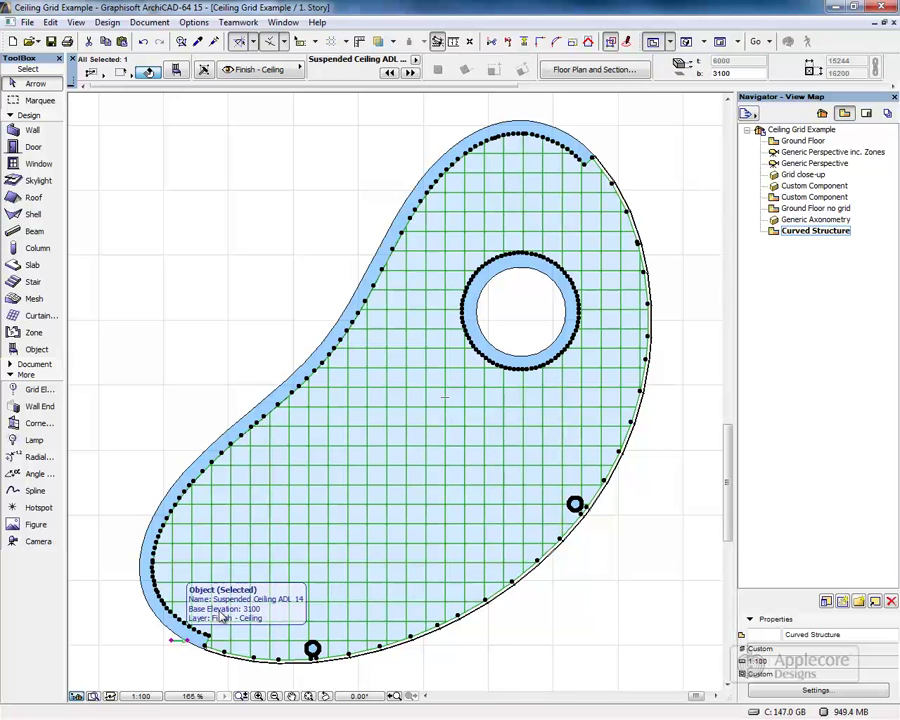
left_click(174, 640)
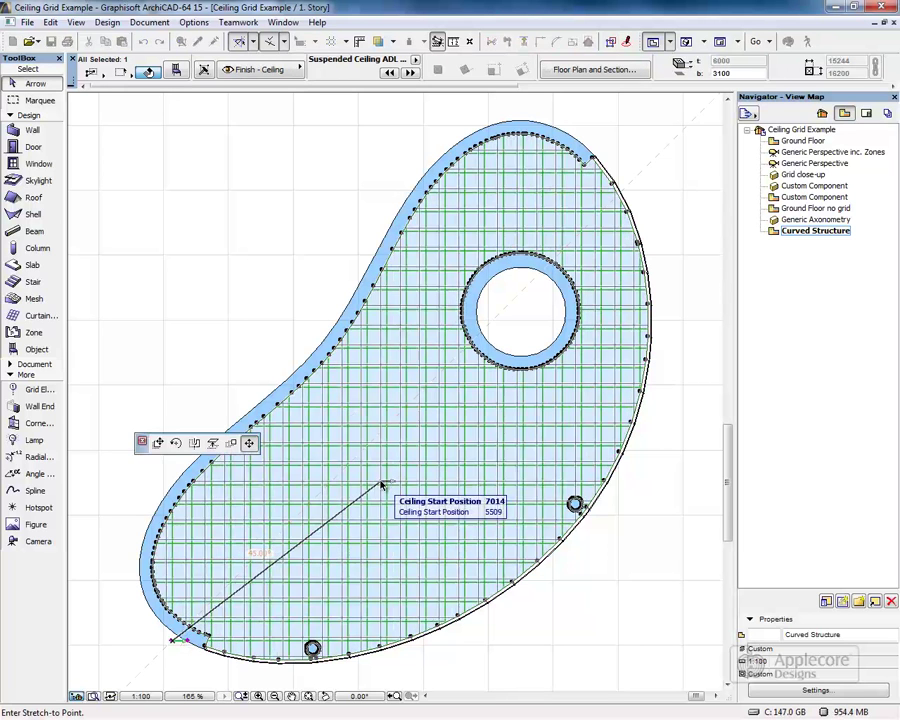
left_click(383, 482)
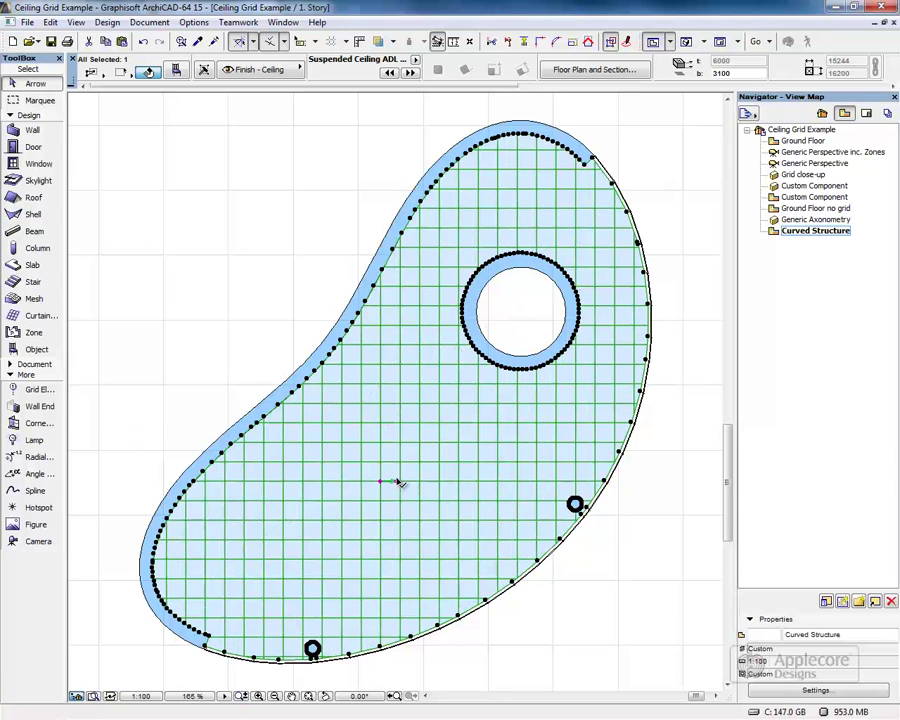
Rotate the curved room's ceiling grid to 45° about its origin and open the Generic Axonometry view.
left_click(409, 457)
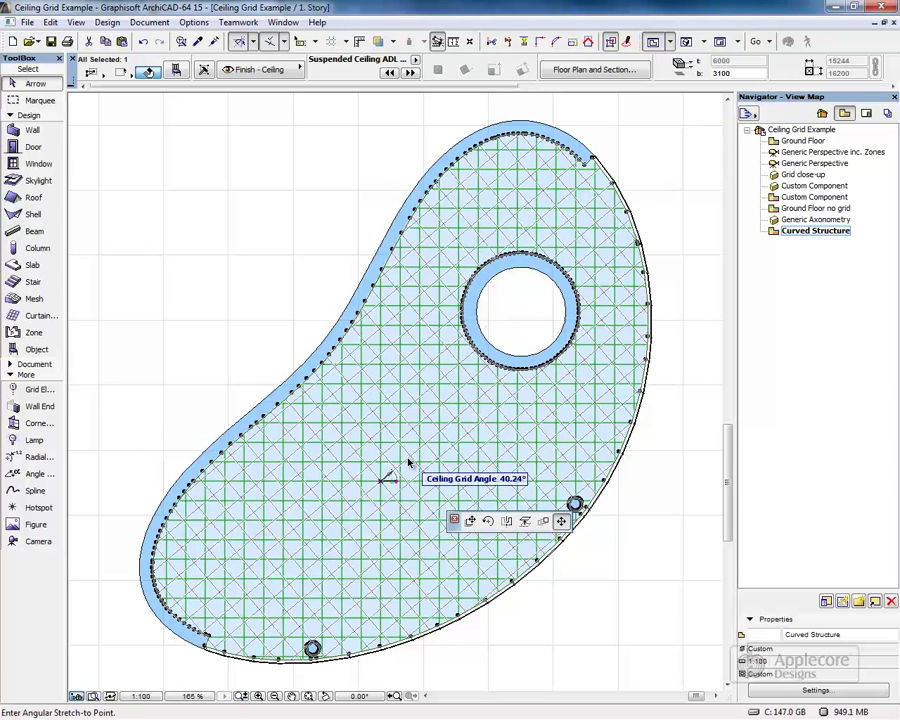
left_click(409, 460)
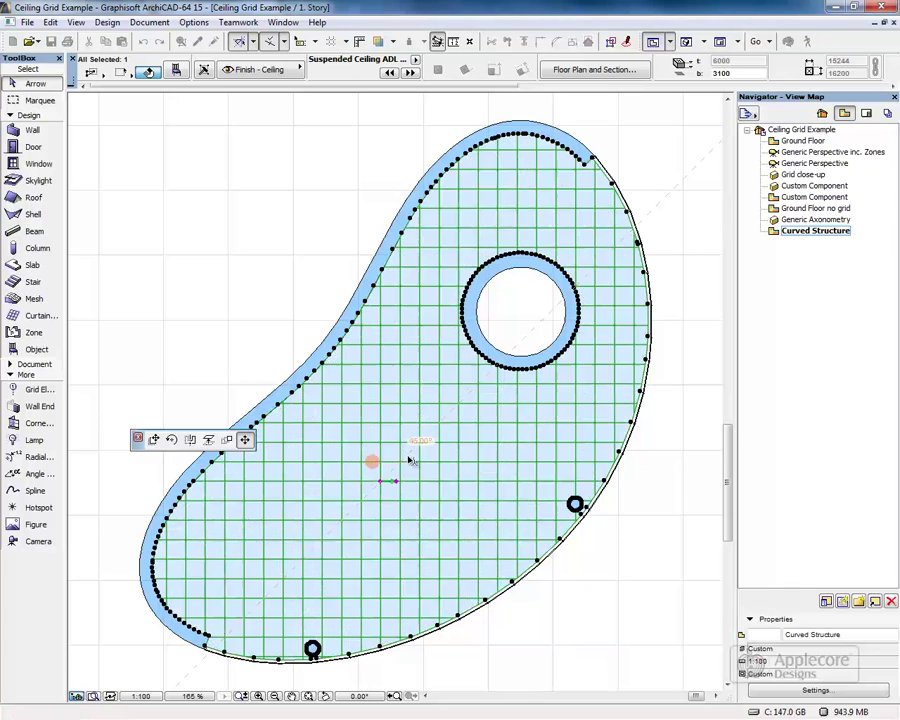
double_click(812, 221)
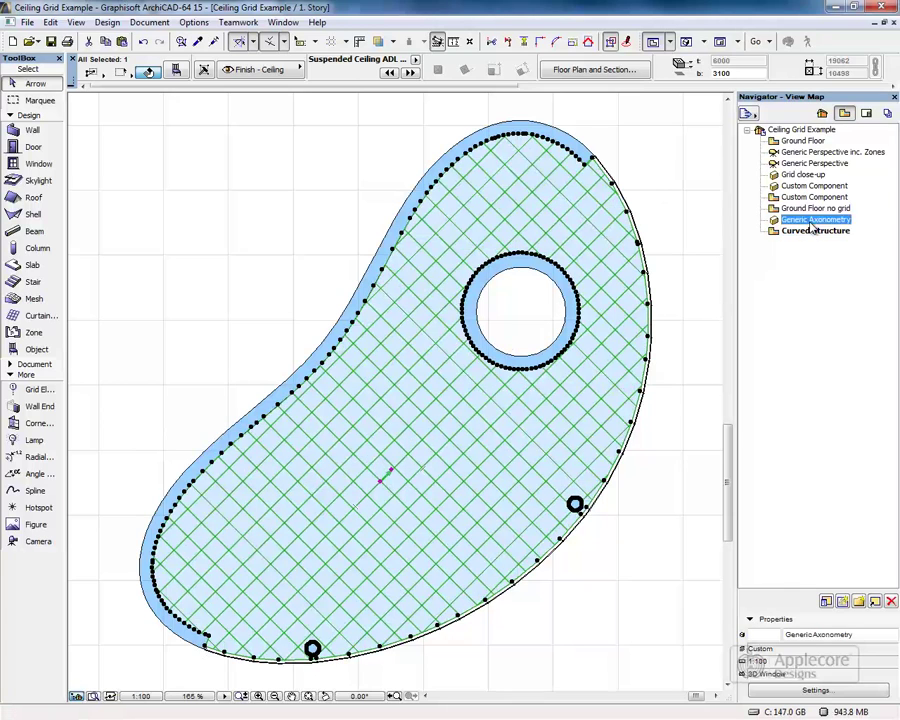